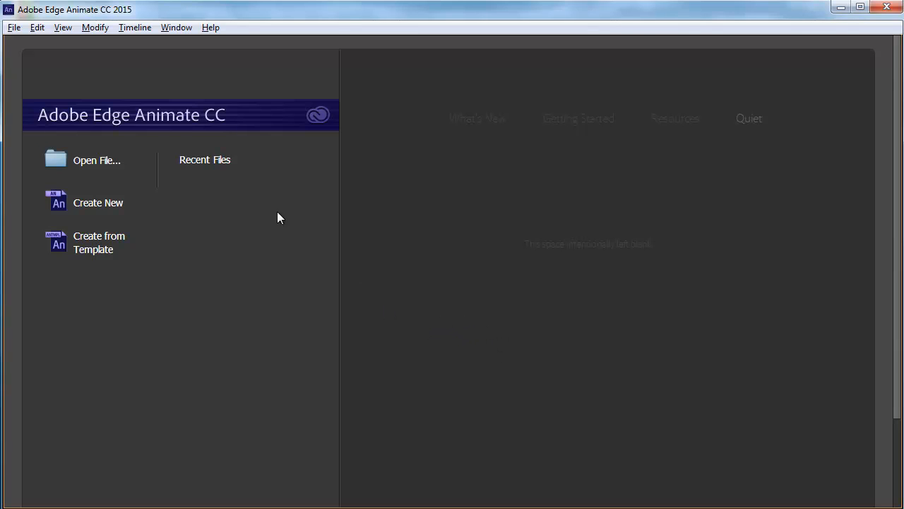
Create a new composition and save it as an HTML file named web-banner in its own folder on the Desktop
left_click(98, 206)
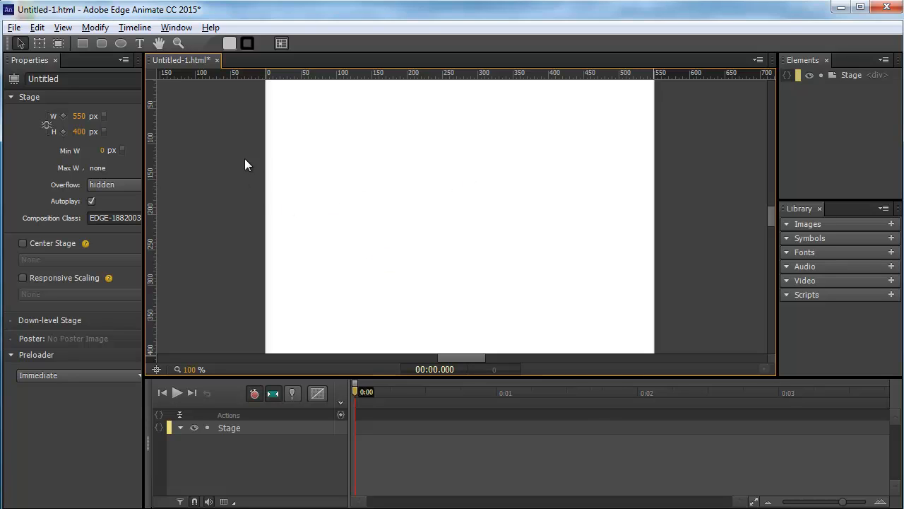
left_click(14, 28)
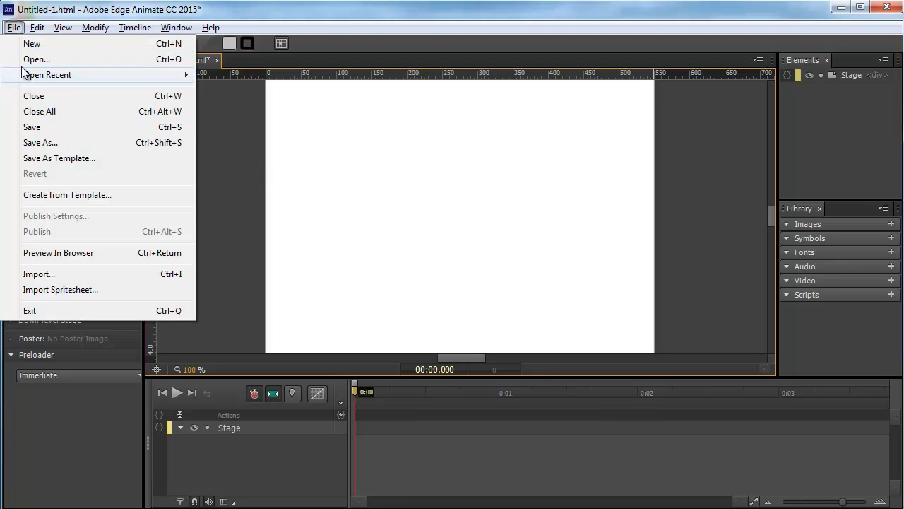
left_click(56, 143)
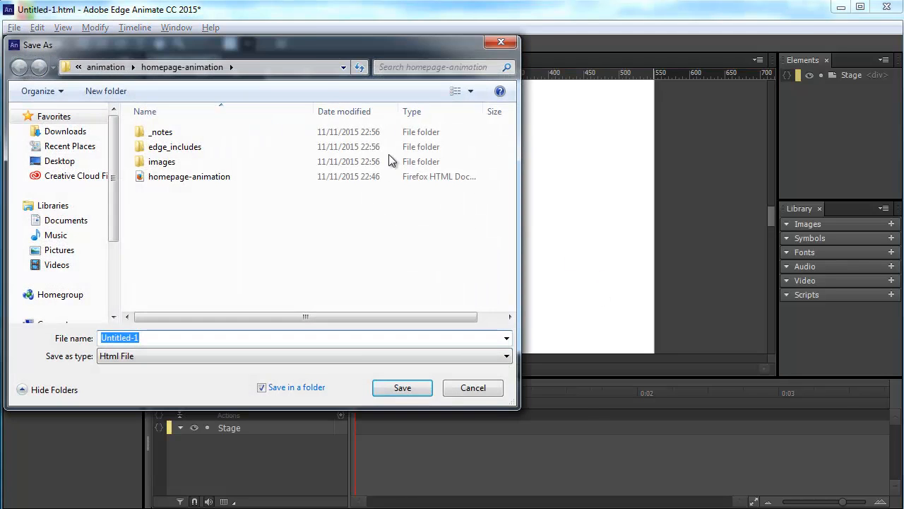
left_click_drag(424, 37, 557, 117)
left_click_drag(342, 106, 339, 43)
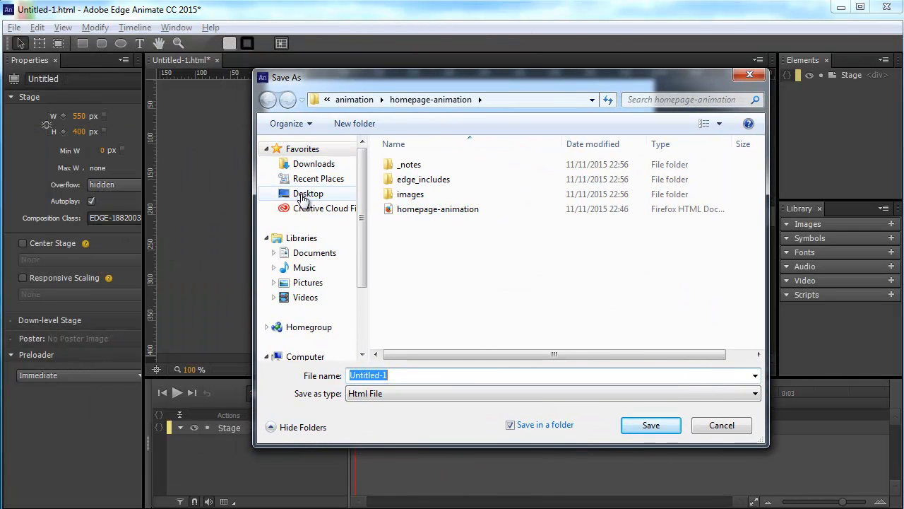
left_click(303, 198)
double_click(416, 375)
type("w")
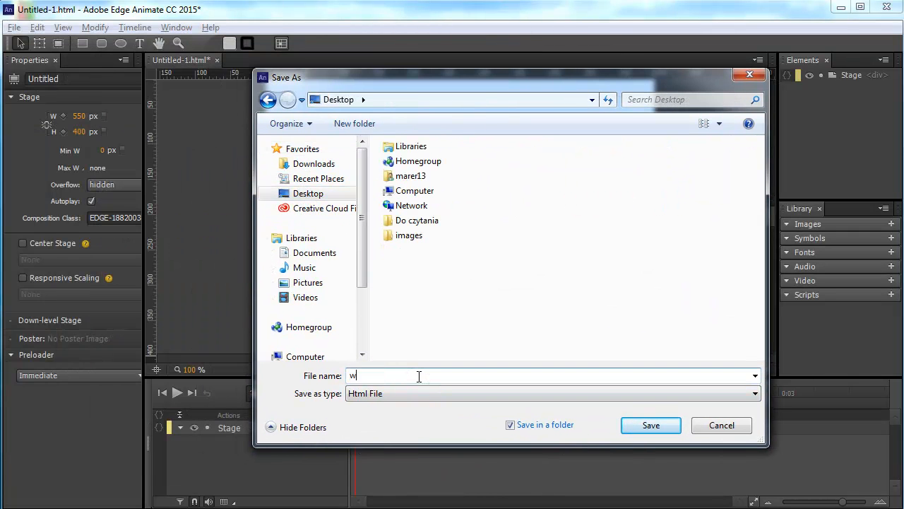
type("eb-banner")
left_click(649, 426)
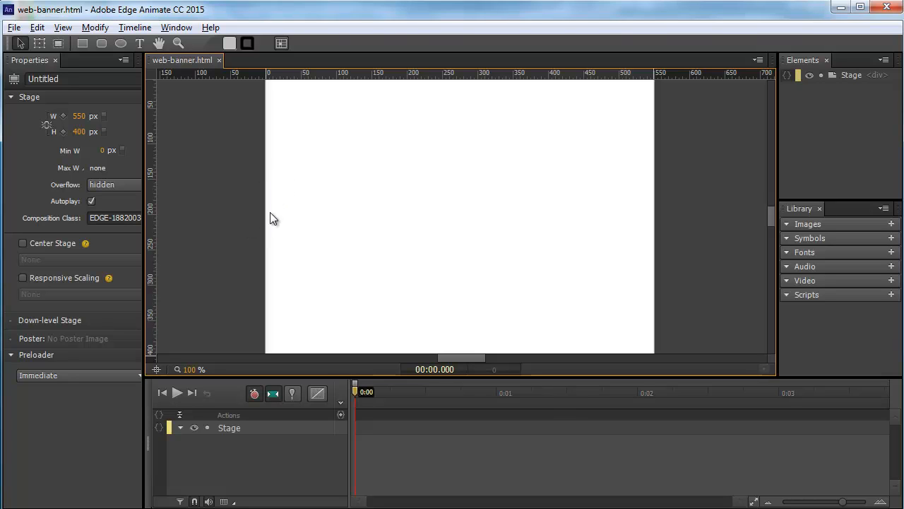
Import the anBanner image from the images folder on the Desktop onto the stage
left_click(14, 28)
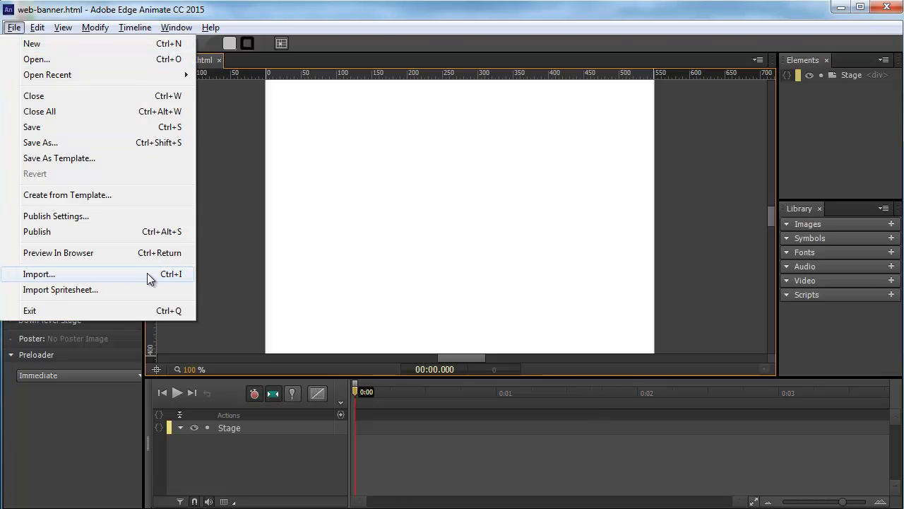
left_click(90, 274)
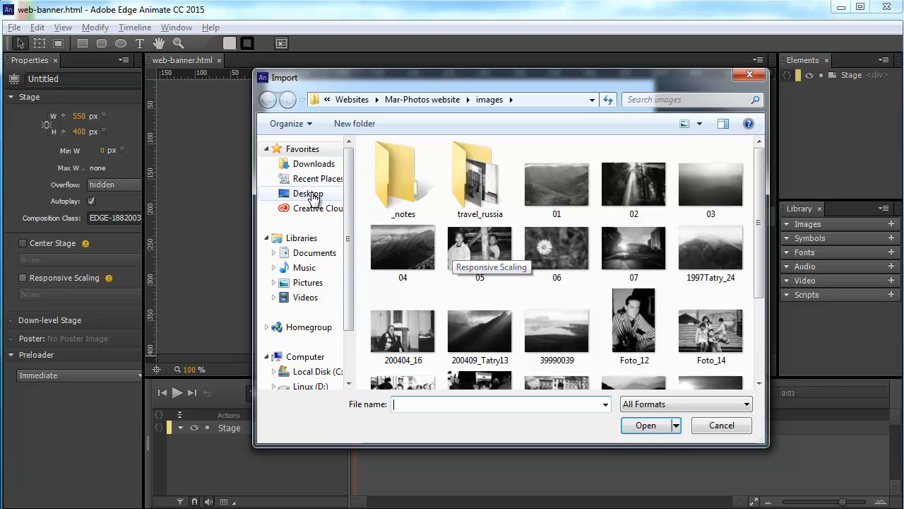
left_click(311, 195)
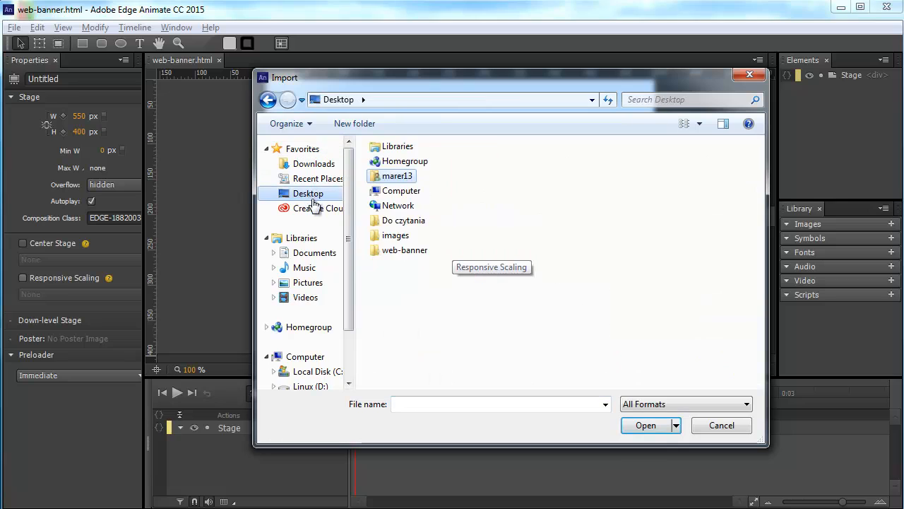
double_click(394, 236)
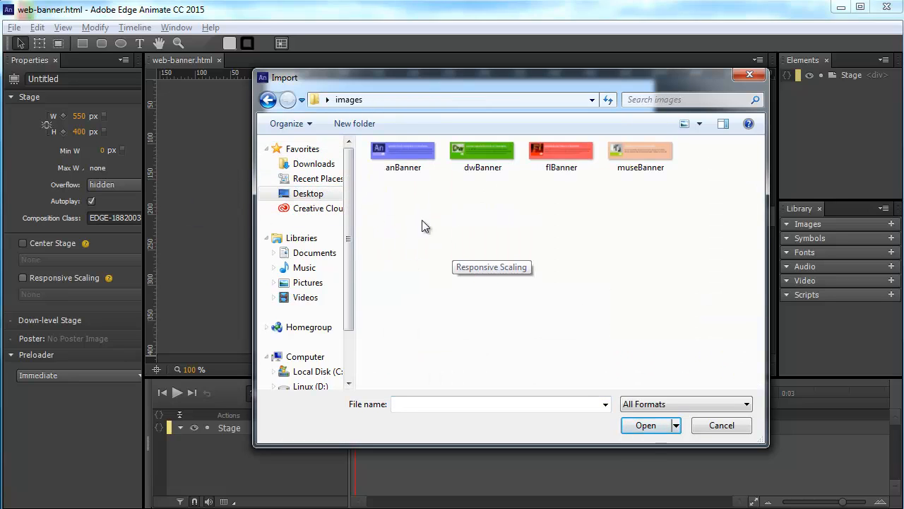
double_click(401, 162)
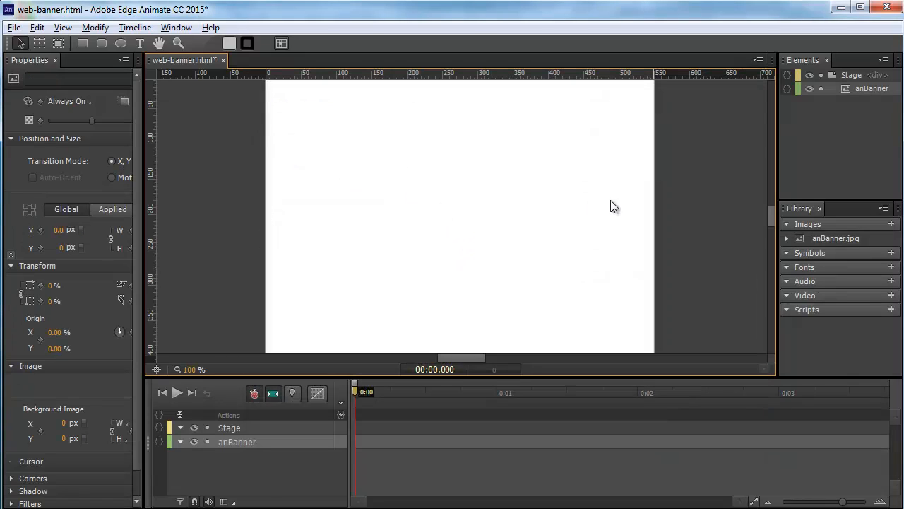
left_click_drag(771, 213, 768, 204)
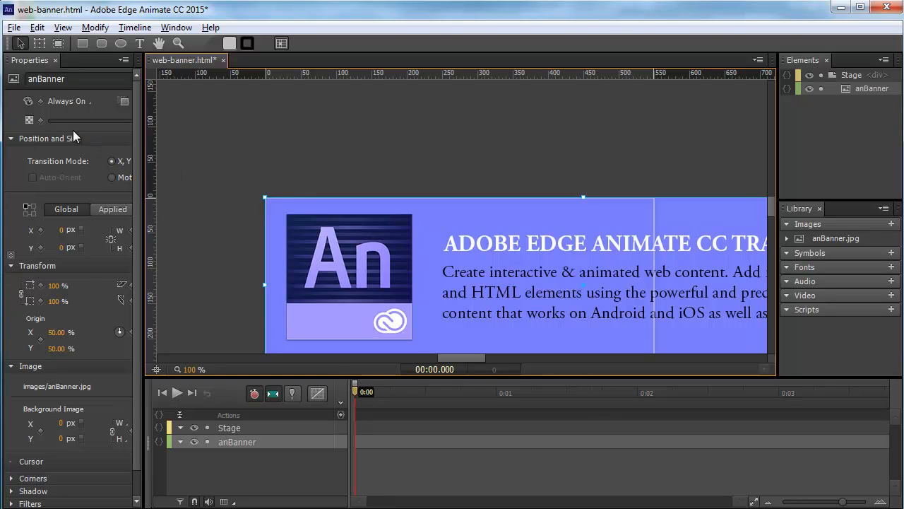
Resize the stage to match the banner image, 900 px wide and 246 px high
left_click_drag(142, 225, 180, 223)
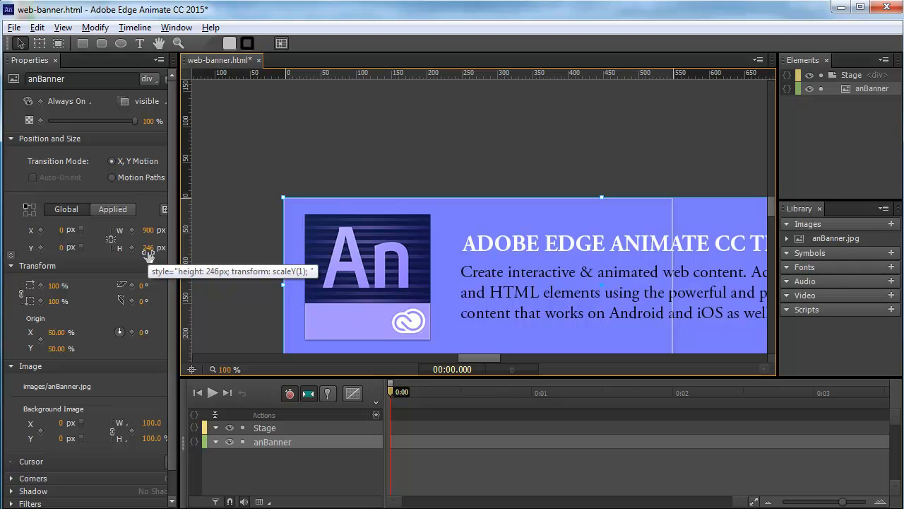
left_click(258, 145)
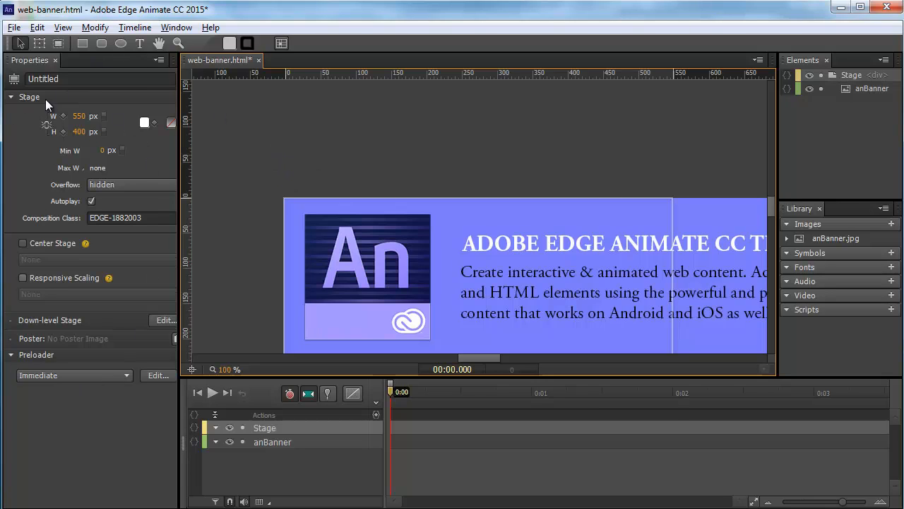
left_click(78, 115)
type("900")
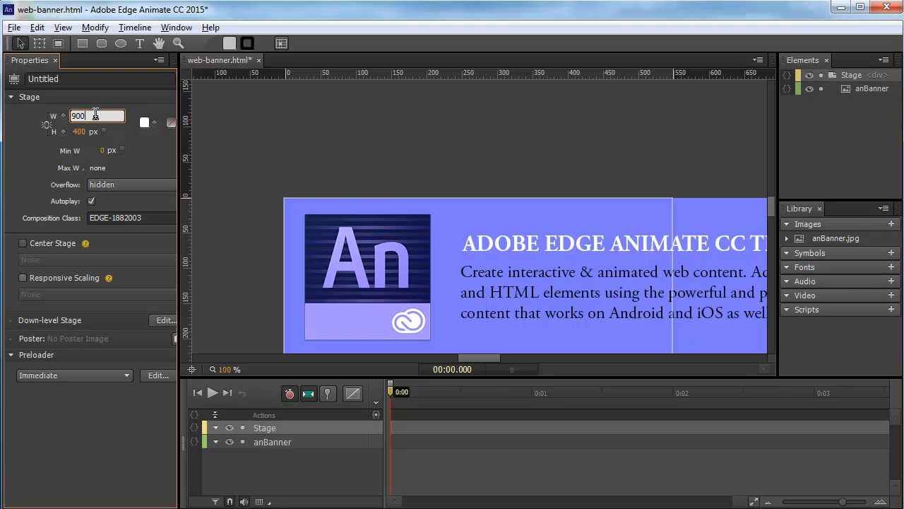
key("Tab")
type("246")
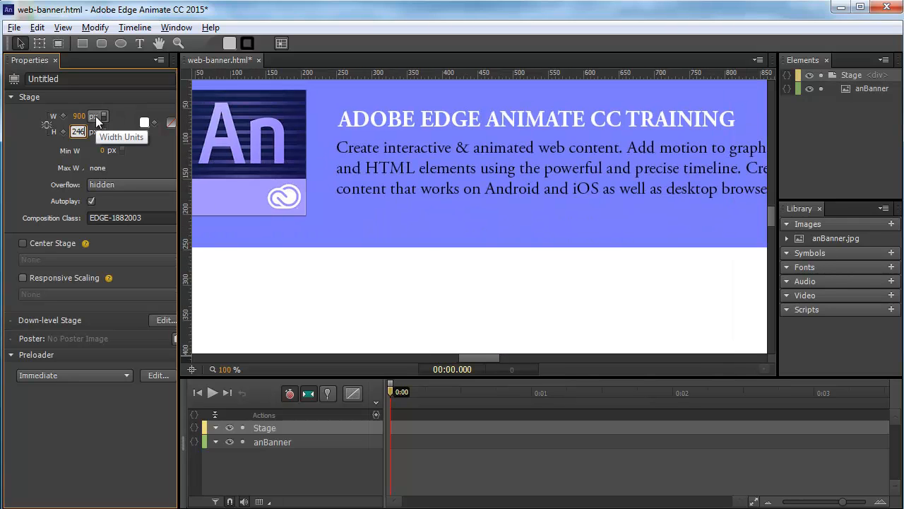
key("Return")
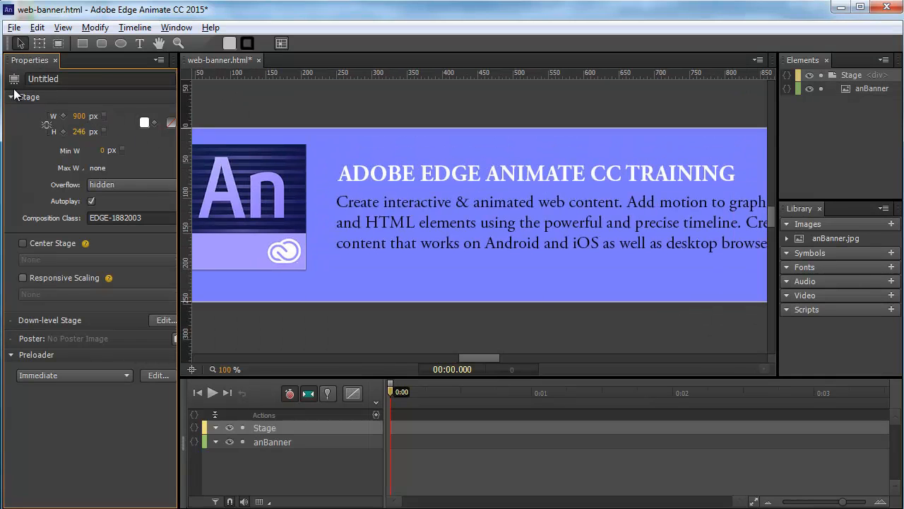
Change the composition's title to "Adobe Creative Cloud web banner"
left_click(79, 78)
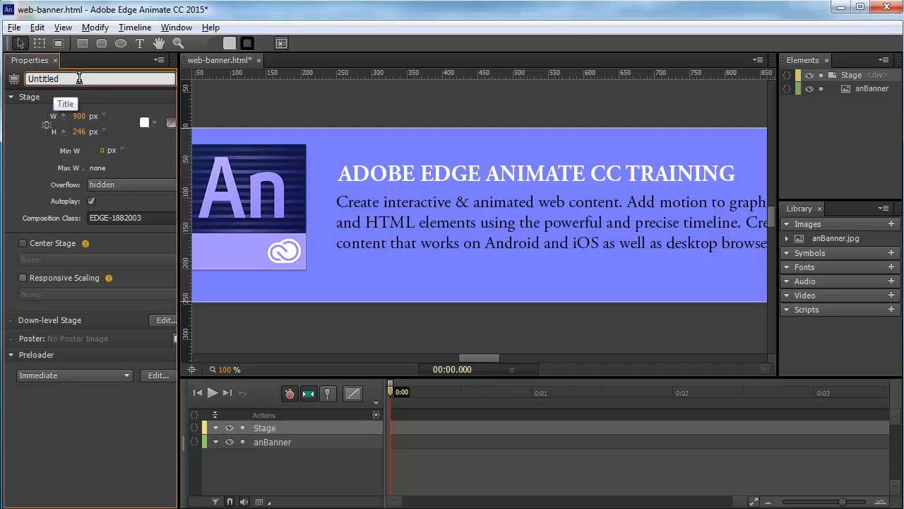
key("BackSpace")
key("BackSpace")
key("BackSpace")
key("BackSpace")
key("BackSpace")
key("BackSpace")
key("BackSpace")
key("BackSpace")
type("Adobe Creat")
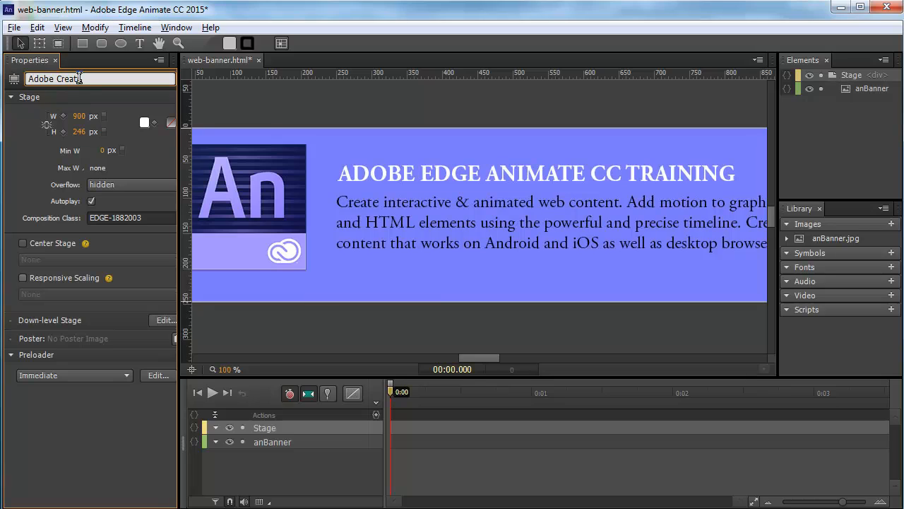
type("ive Cloud web banner")
key("Return")
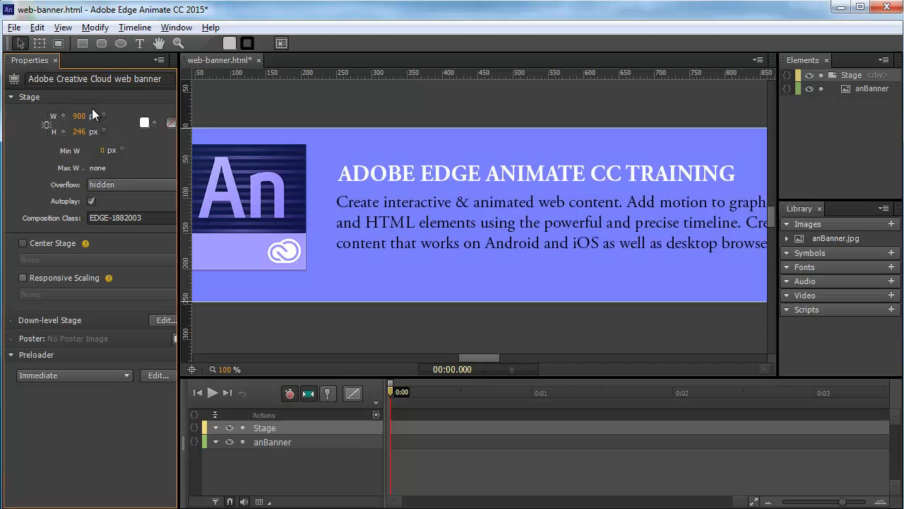
Review the stage's background colour and enable Responsive Scaling by width
left_click(144, 124)
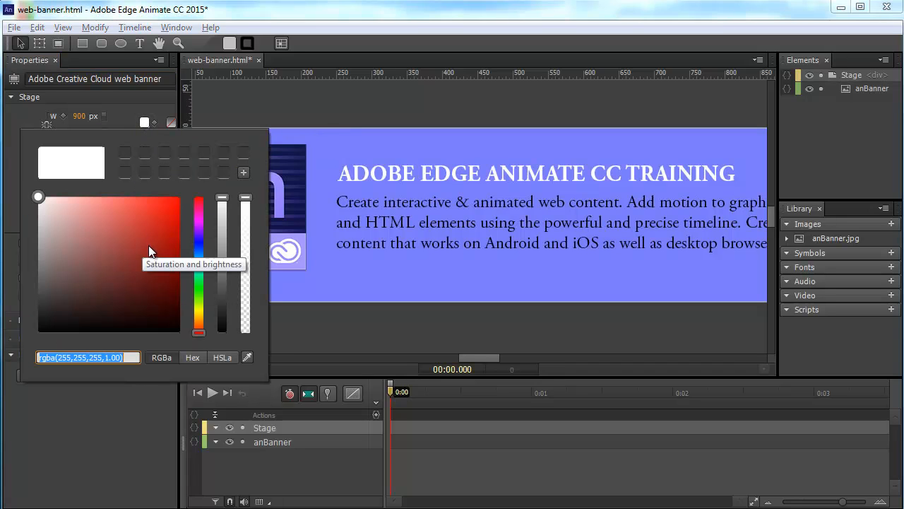
left_click(120, 113)
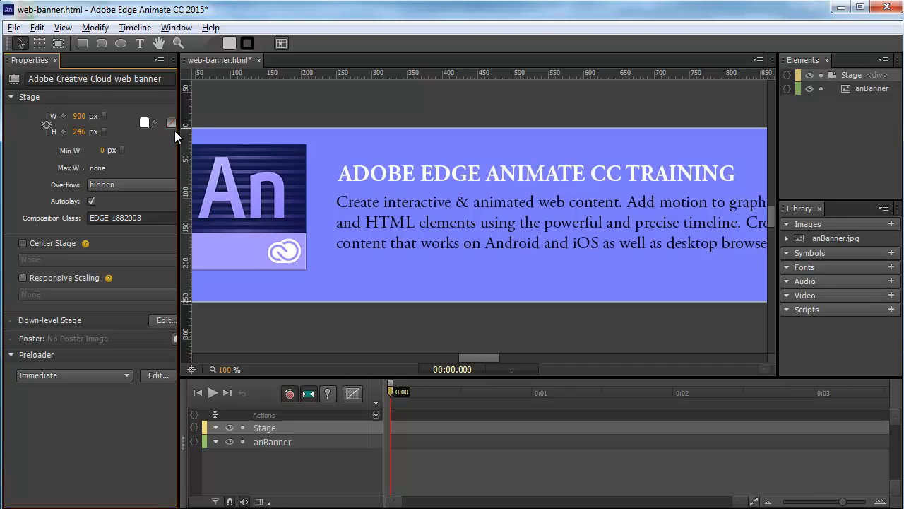
left_click(23, 278)
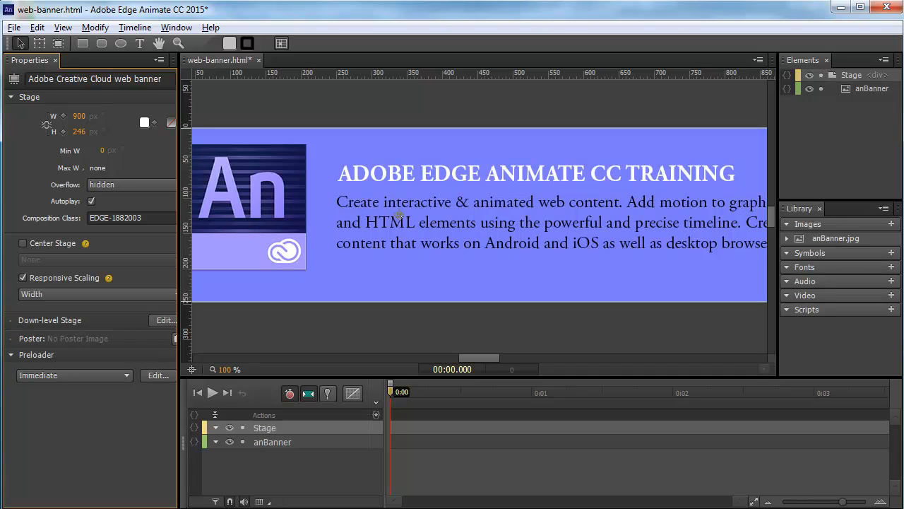
Set the anBanner image's opacity to 0% and add an opacity keyframe for it at 0:00
left_click(400, 219)
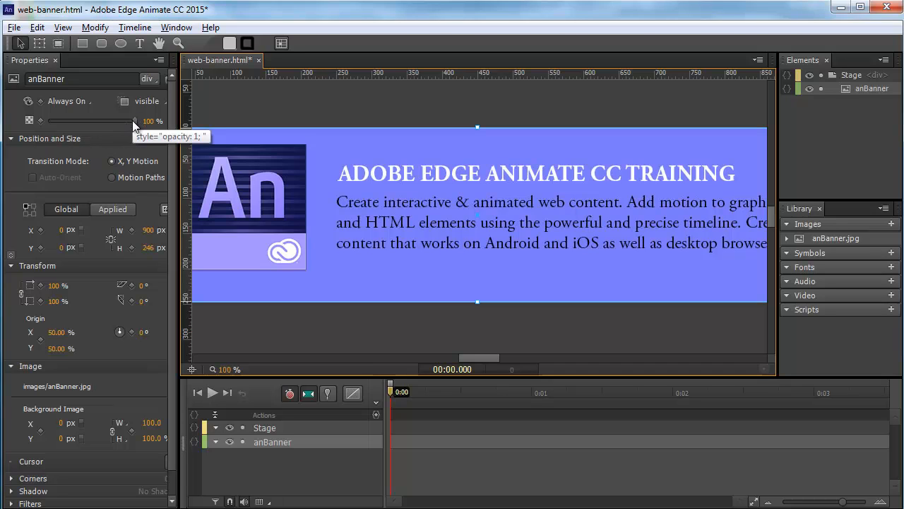
left_click_drag(133, 118, 45, 119)
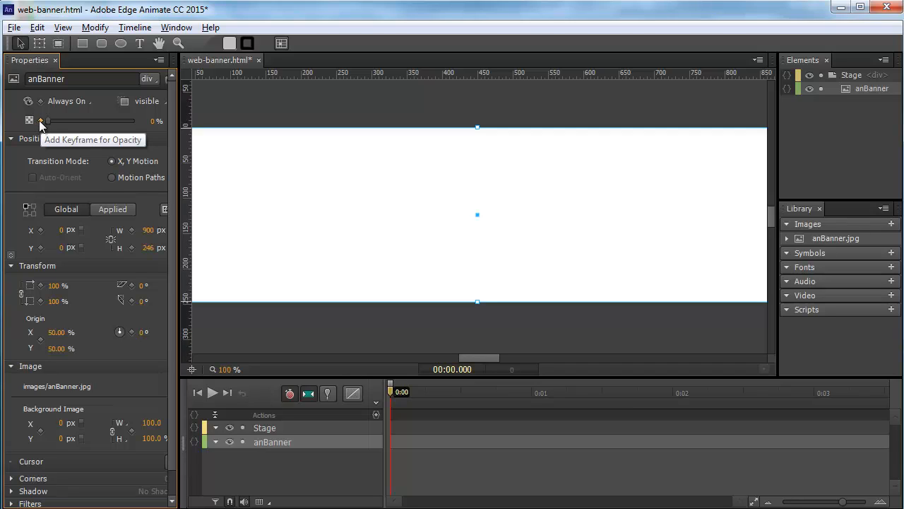
left_click(41, 121)
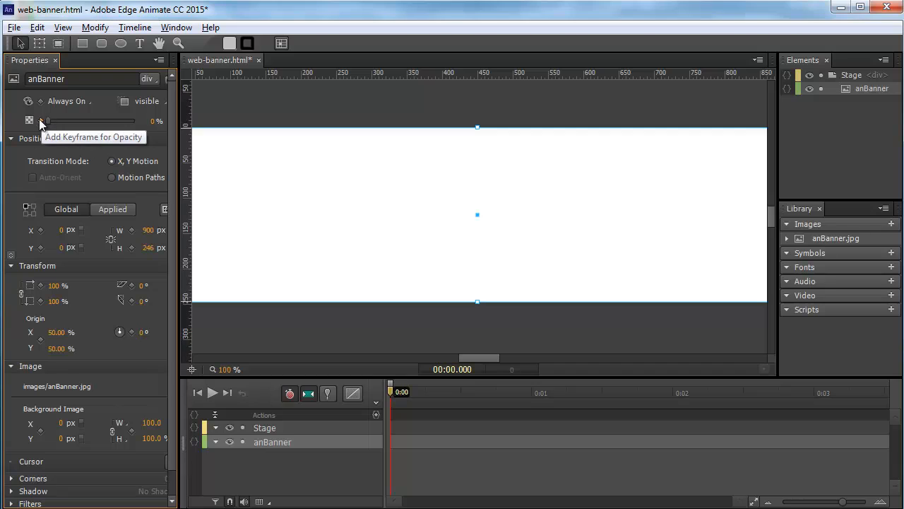
left_click(40, 121)
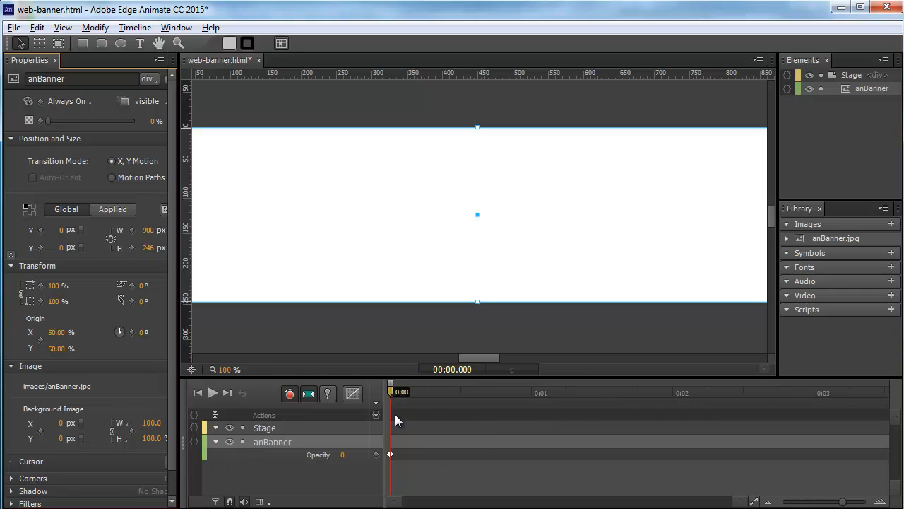
Fade the anBanner image in by keyframing its opacity at 100% at the 1-second mark
left_click_drag(438, 375, 440, 341)
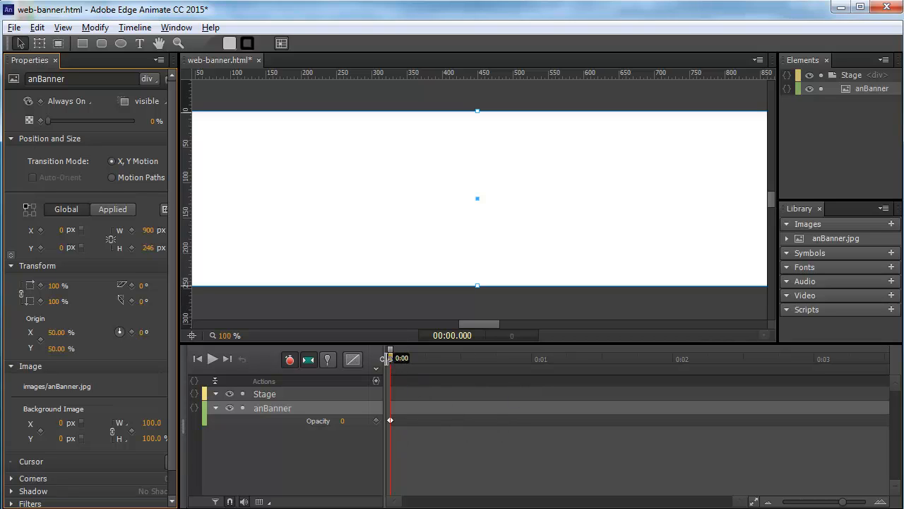
left_click_drag(389, 358, 527, 370)
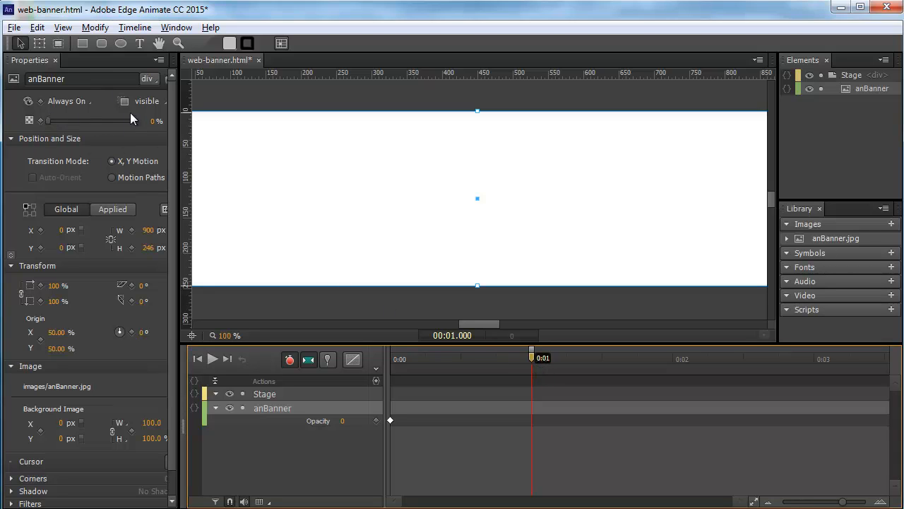
left_click_drag(47, 120, 163, 166)
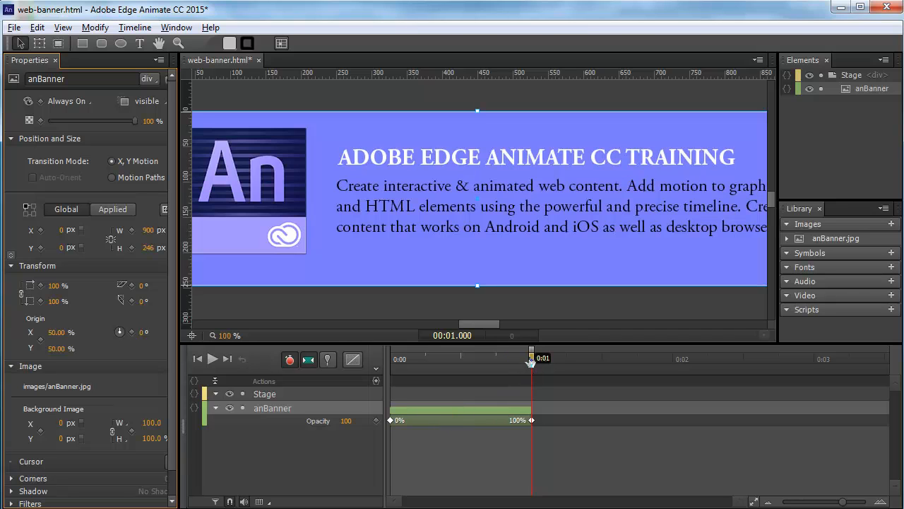
Hold the banner on screen by keyframing its opacity at 99% at the 2-second mark
left_click_drag(530, 363, 672, 367)
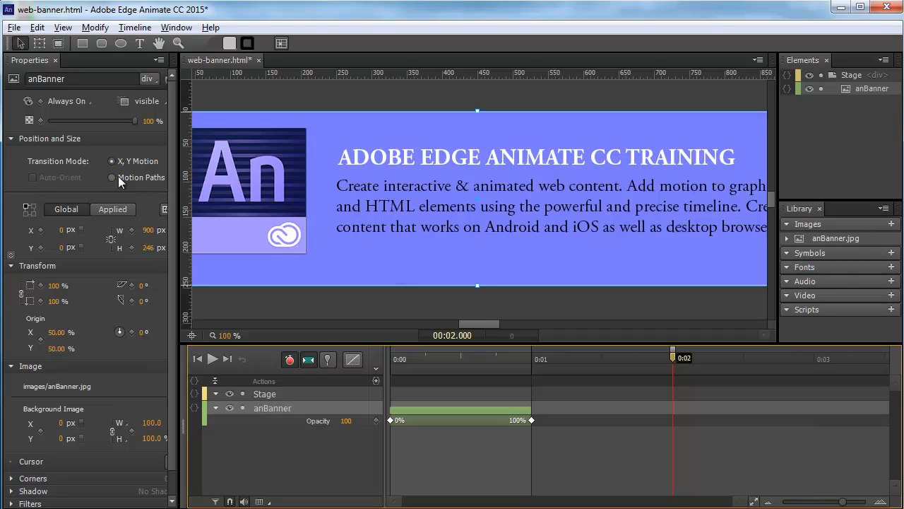
left_click(147, 121)
type("99")
key("Return")
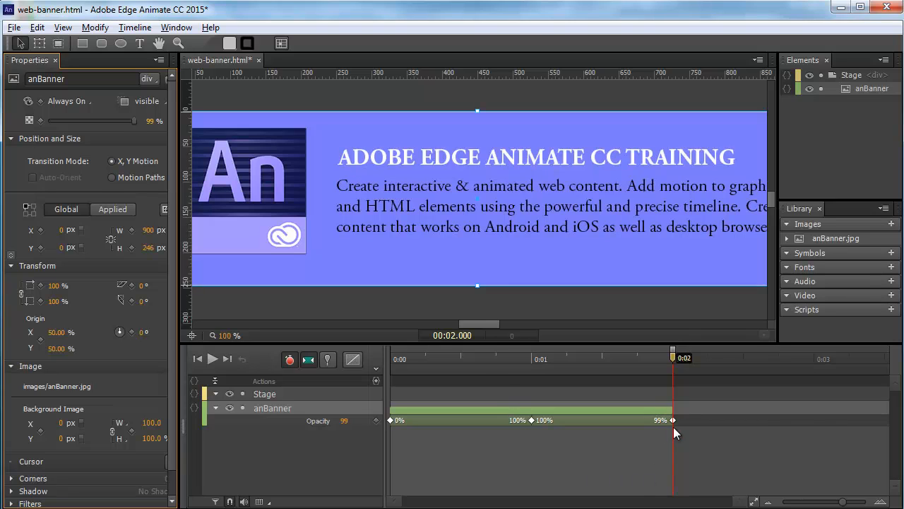
Fade the banner out to 0% opacity at the 3-second mark and return the playhead to the start
left_click_drag(675, 359, 813, 359)
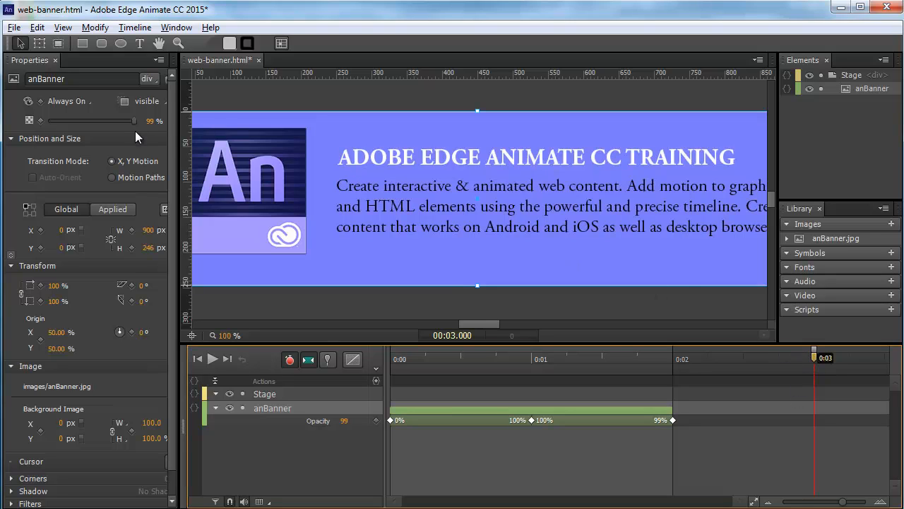
left_click_drag(134, 120, 36, 128)
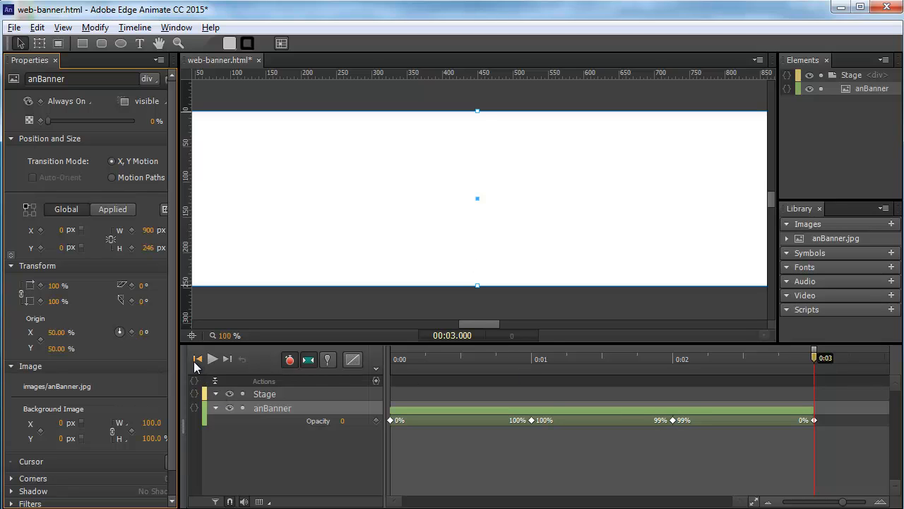
left_click(198, 358)
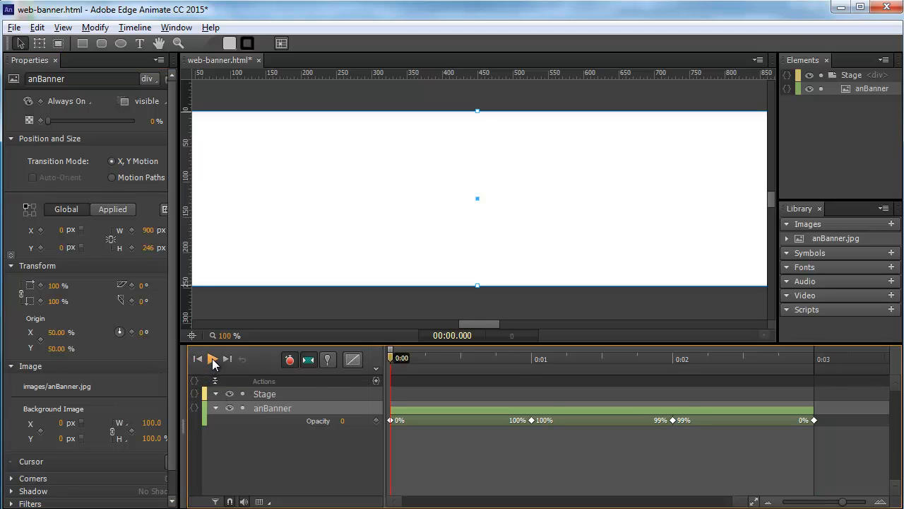
Preview the fade animation, and import the dwBanner image with the playhead at 0:02.250
left_click(212, 359)
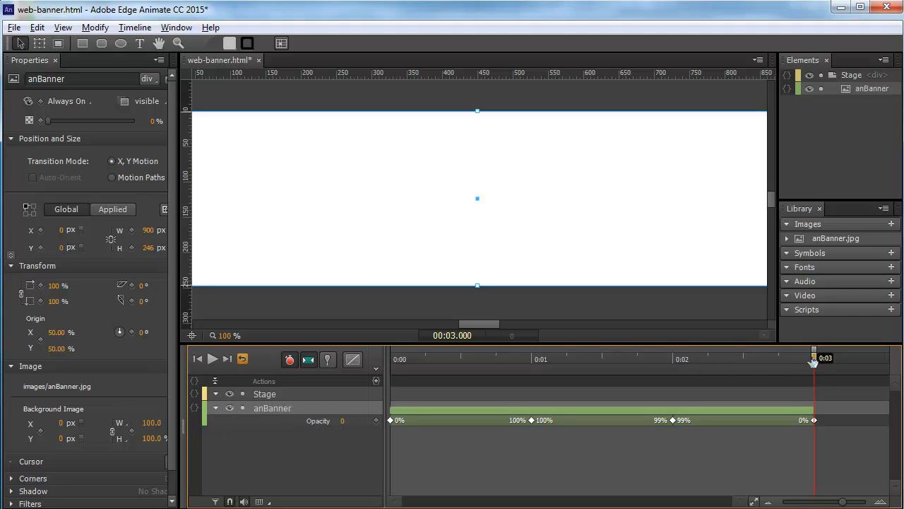
left_click_drag(814, 360, 710, 361)
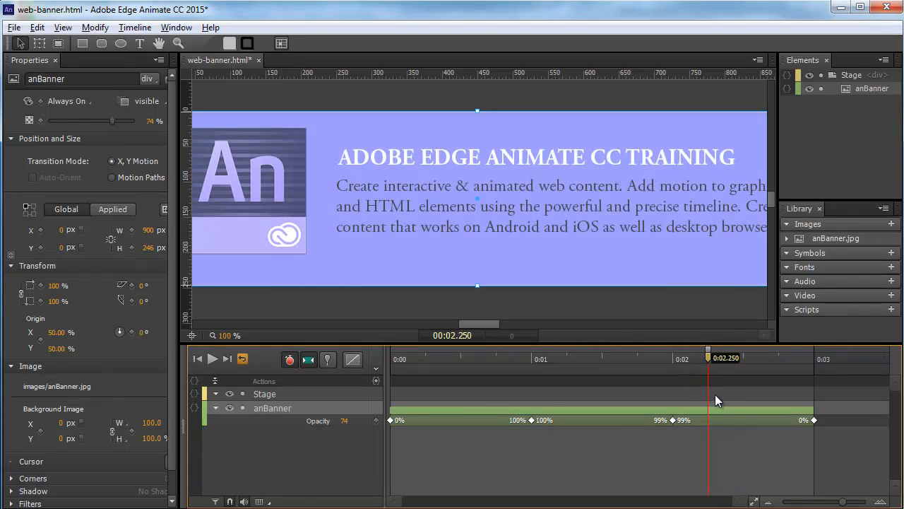
left_click(13, 27)
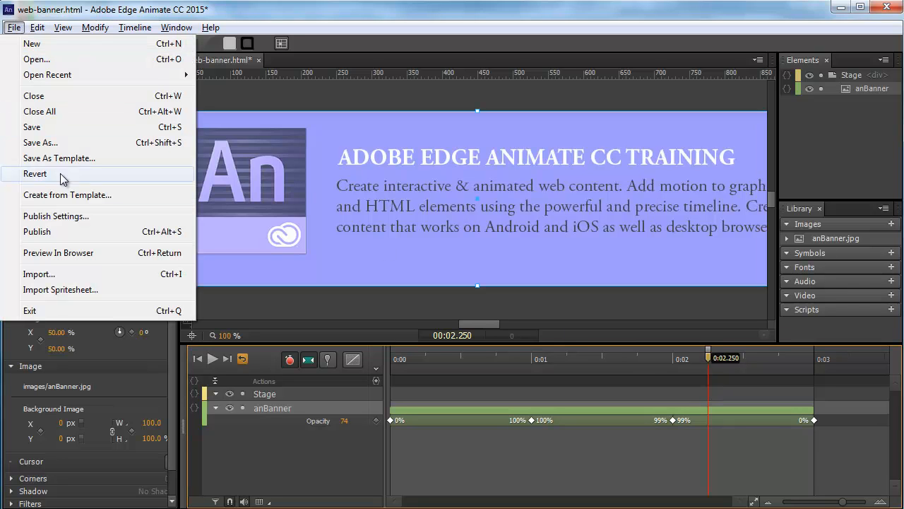
left_click(97, 273)
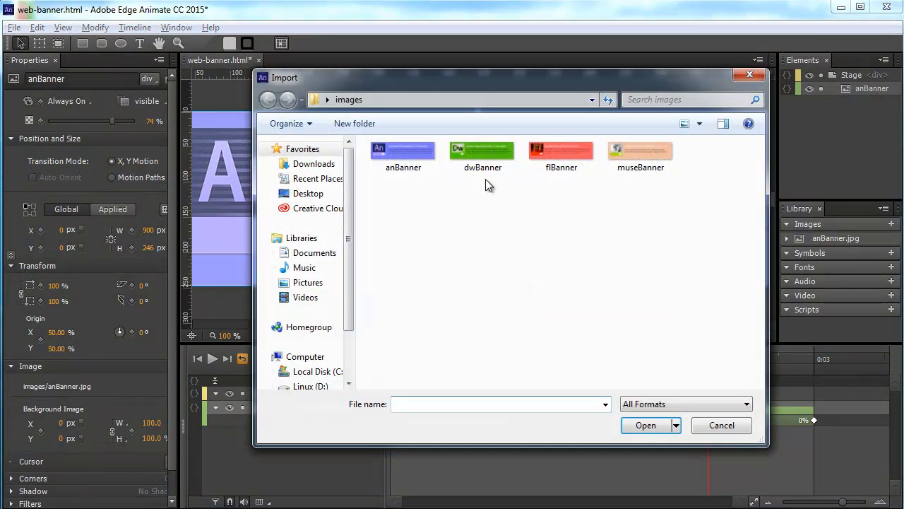
double_click(484, 154)
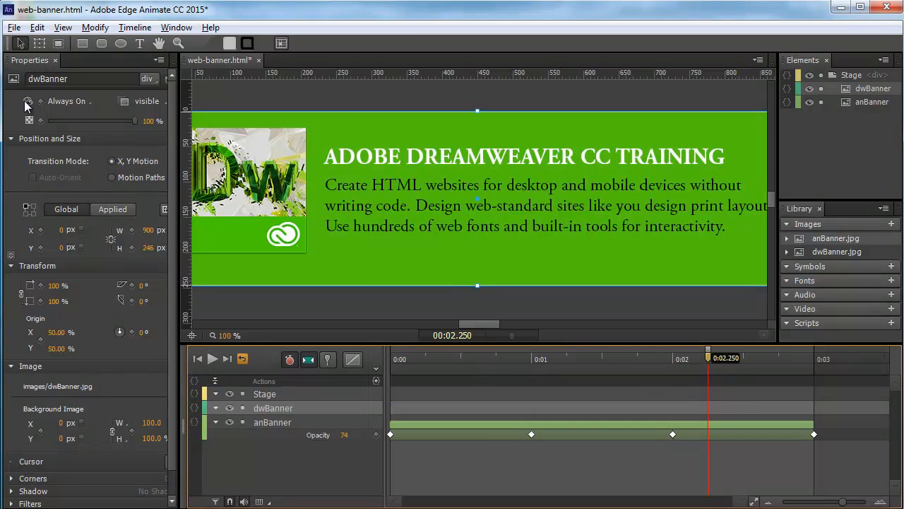
Fade dwBanner in with opacity keyframes of 0% at 0:02.250 and 100% at 0:03.250
left_click_drag(123, 121, 44, 121)
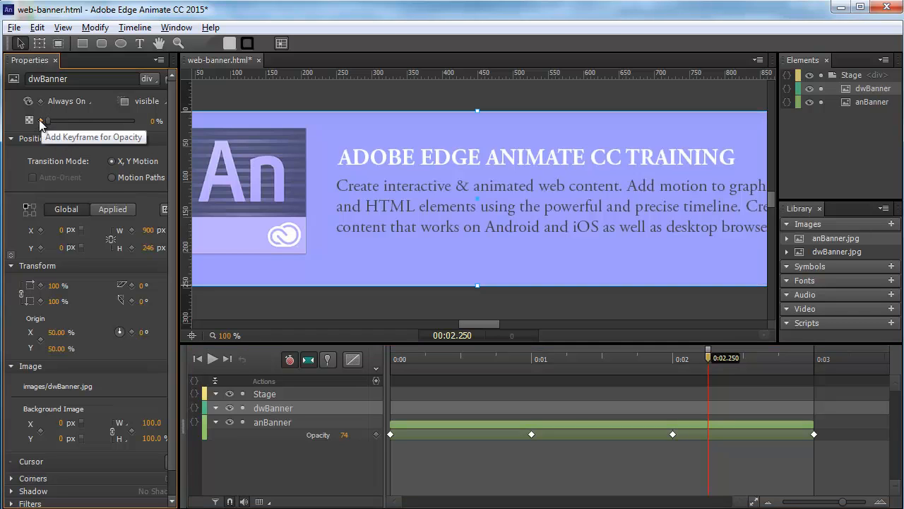
left_click(41, 121)
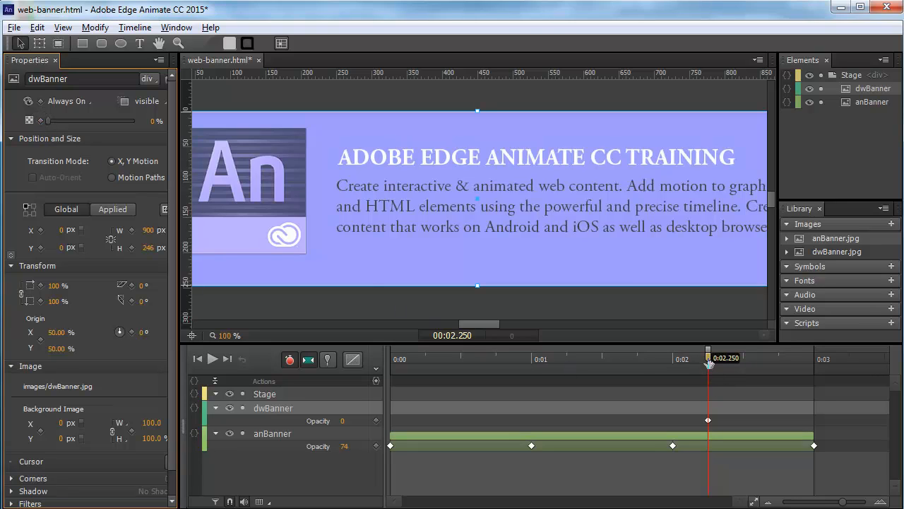
left_click_drag(708, 368, 849, 375)
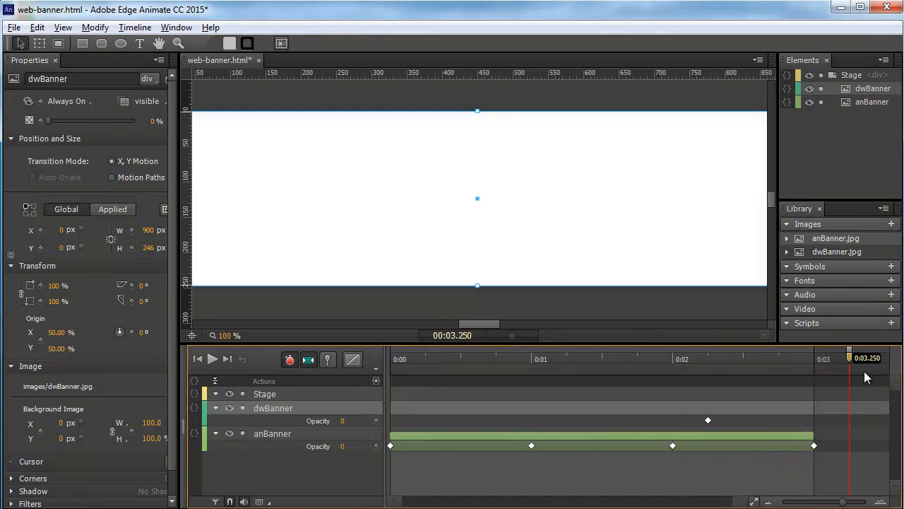
left_click(77, 121)
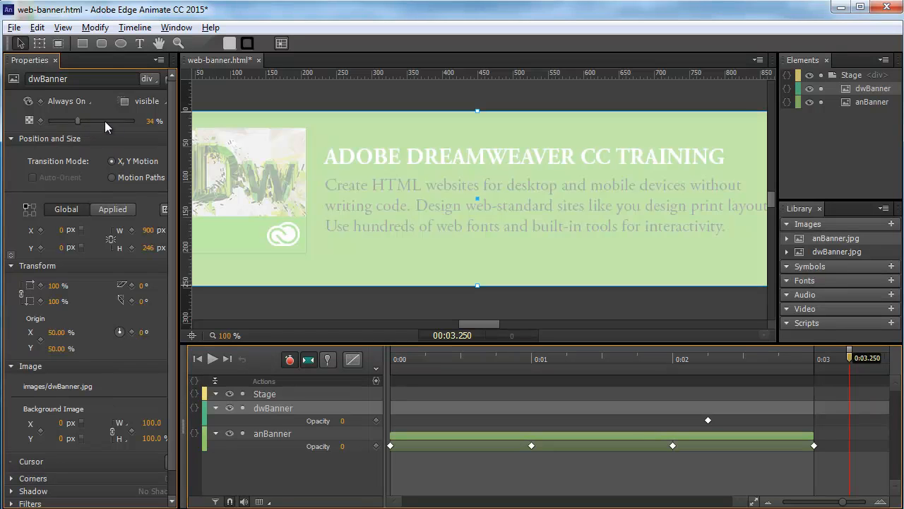
left_click_drag(104, 121, 141, 121)
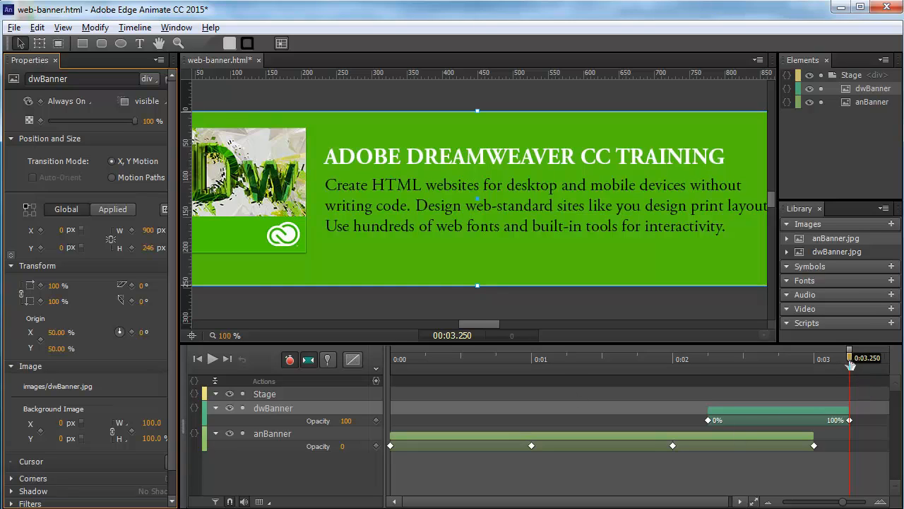
Hold dwBanner with a 99% opacity keyframe at 0:04.250 and fade it out to 0% at 0:05.250
left_click_drag(849, 358, 818, 358)
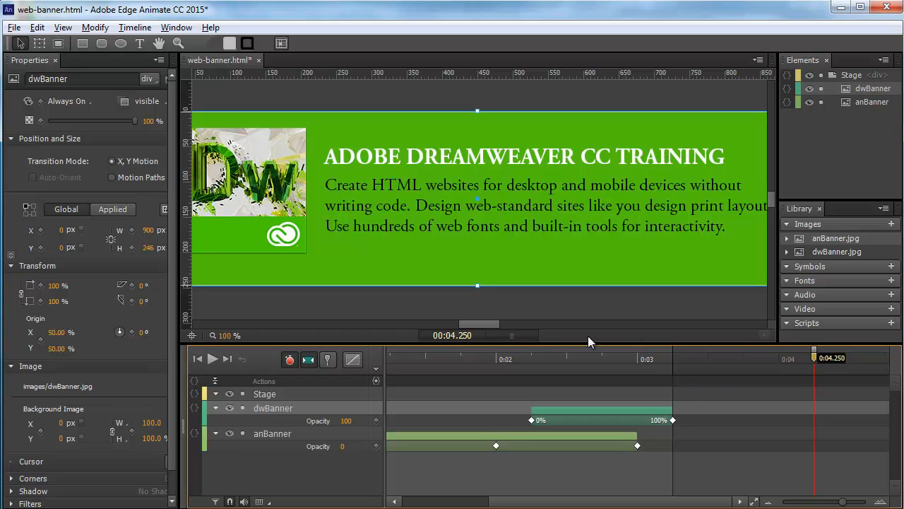
left_click(148, 120)
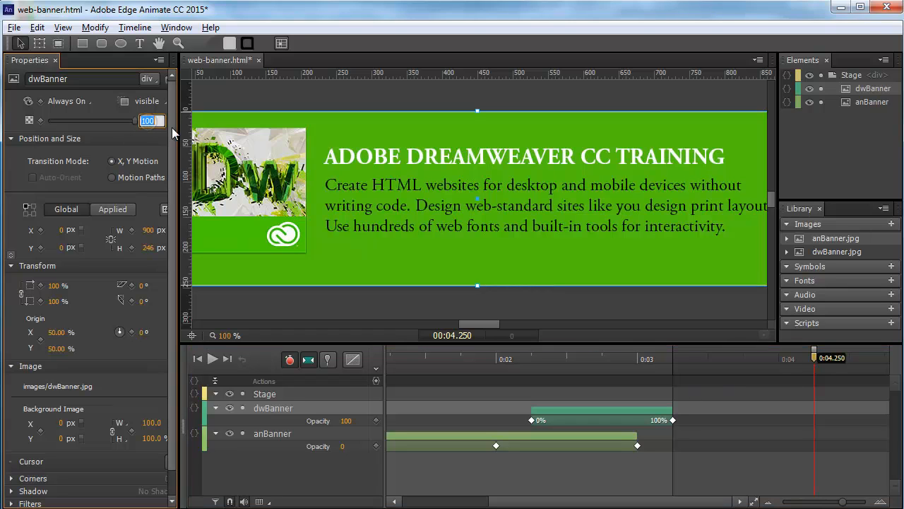
key("Return")
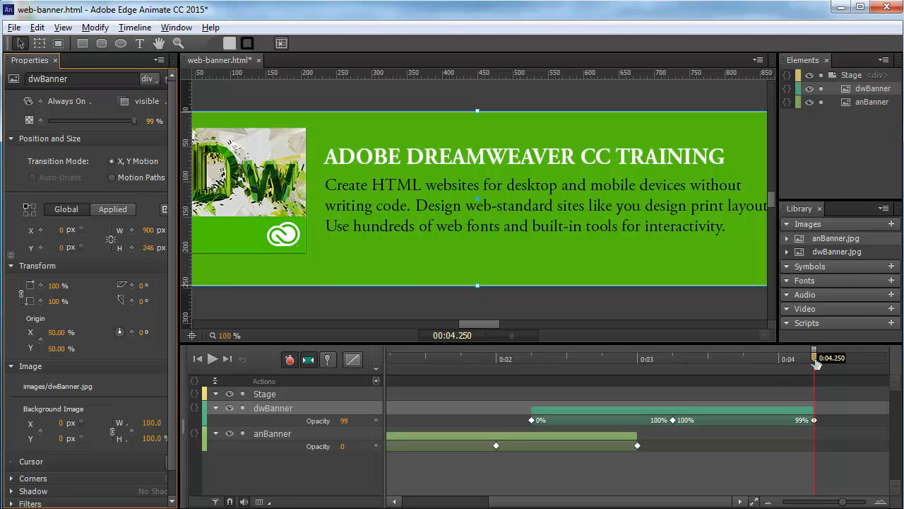
mouse_move(816, 362)
left_mouse_down()
mouse_move(857, 362)
mouse_move(831, 362)
left_mouse_up()
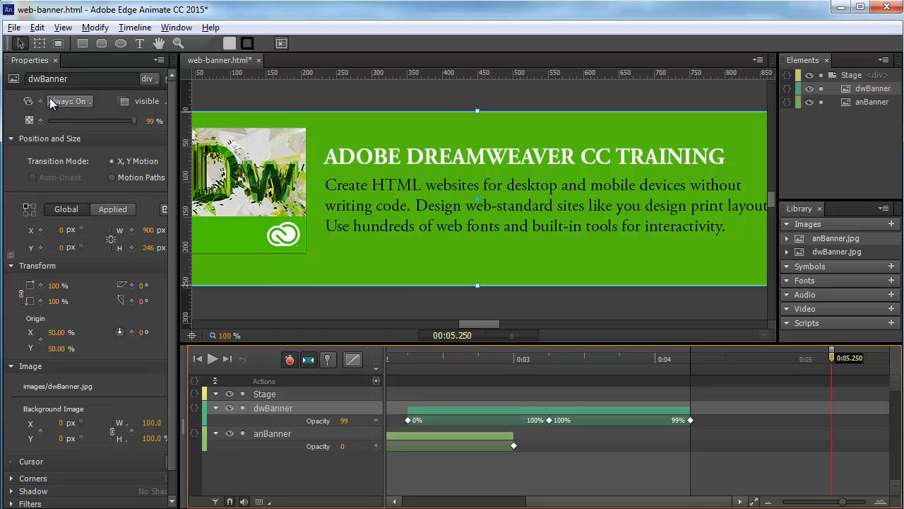
left_click_drag(135, 120, 40, 122)
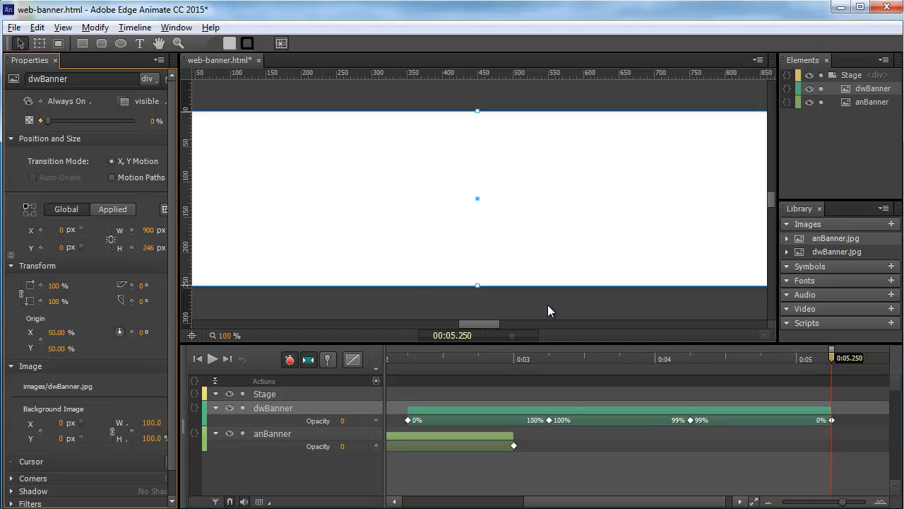
Play the animation from the start to check the transition between the two banners
left_click(198, 359)
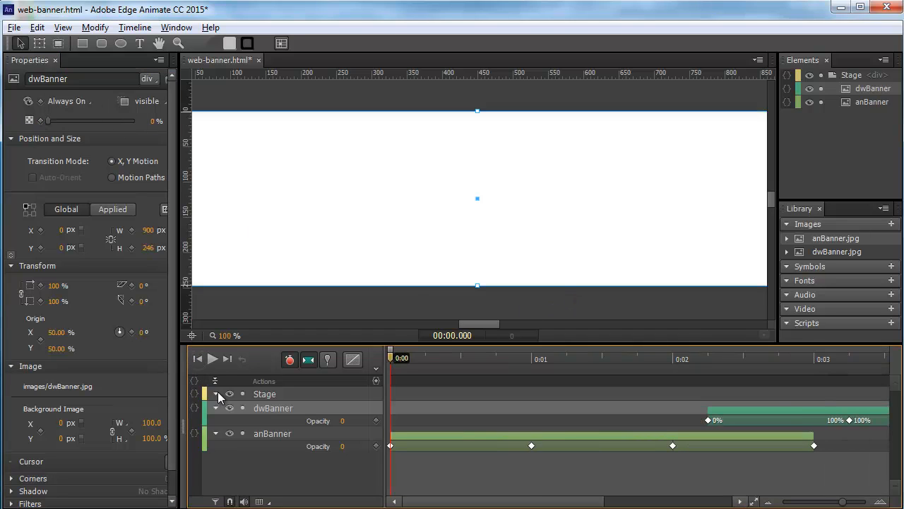
left_click(211, 358)
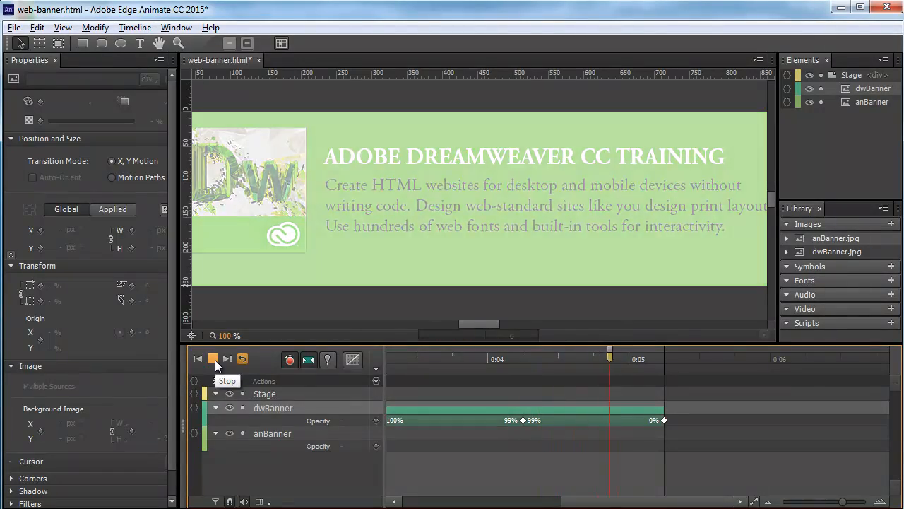
left_click(211, 357)
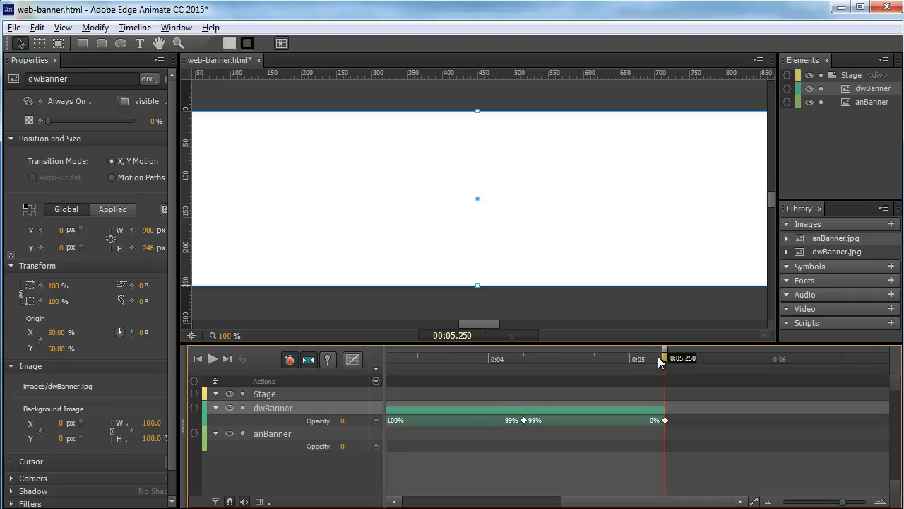
Import the flBanner image onto the stage with the playhead at 0:04.500
left_click_drag(660, 356, 559, 358)
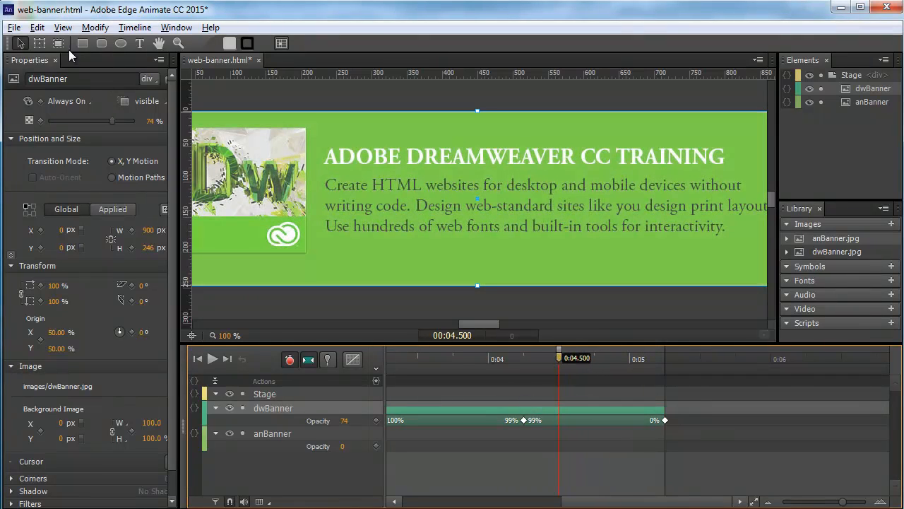
left_click(14, 27)
left_click(74, 277)
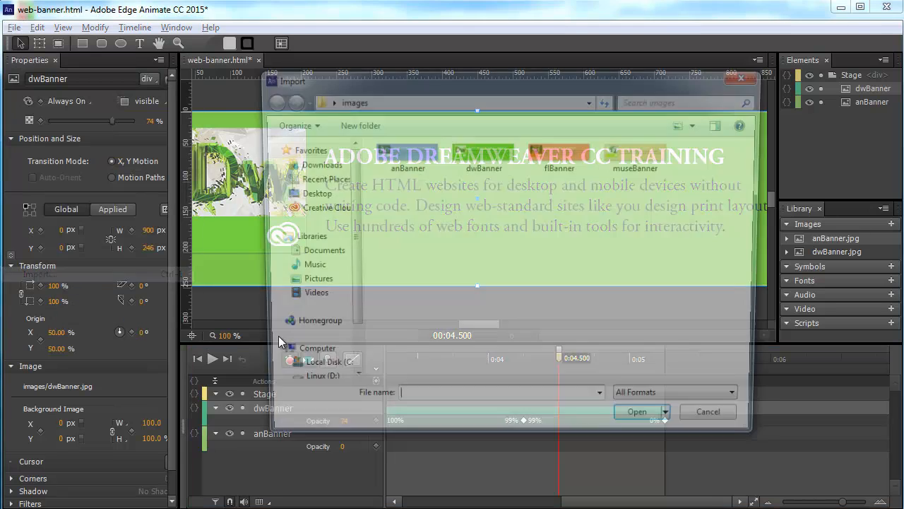
double_click(555, 153)
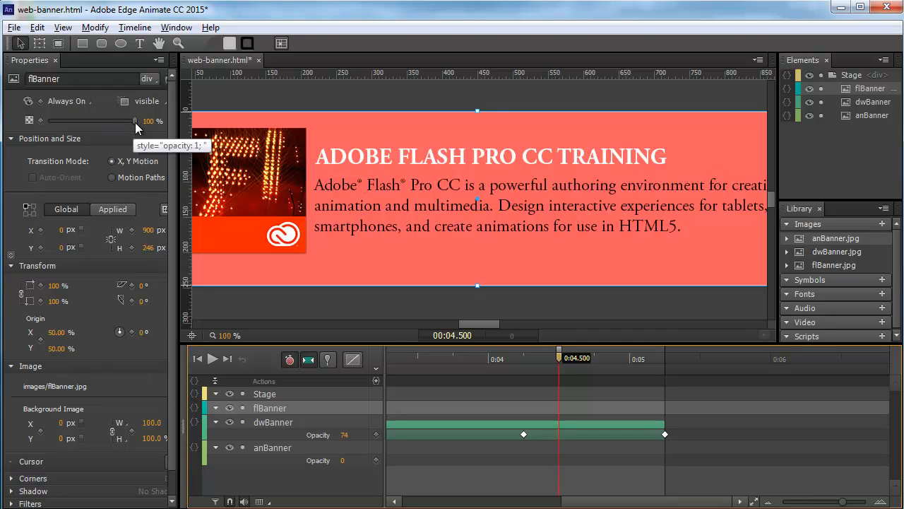
Fade flBanner in with opacity keyframes of 0% at 0:04.500 and 100% at 0:05.500
left_click_drag(135, 121, 38, 126)
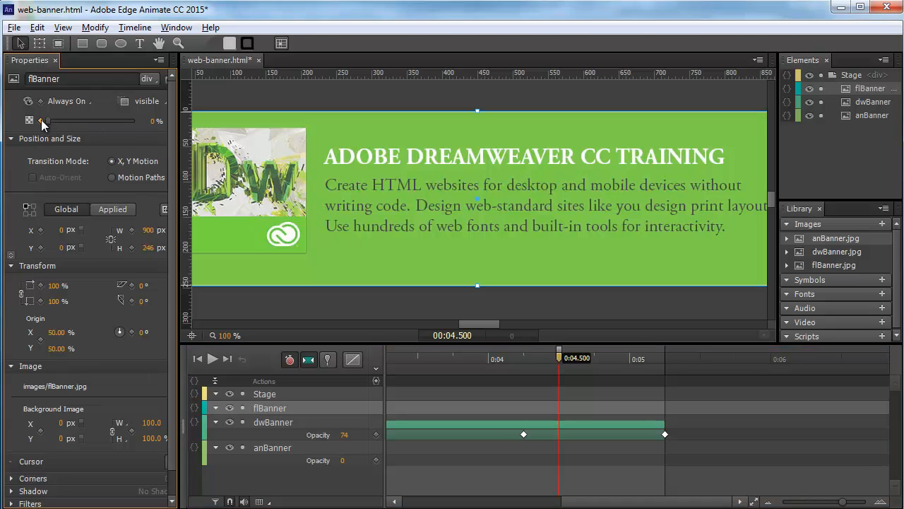
left_click(40, 121)
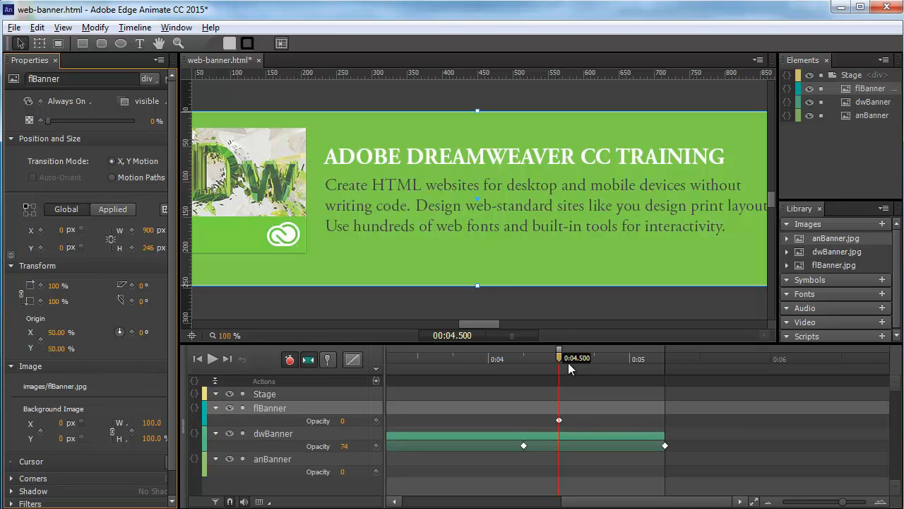
left_click_drag(559, 359, 698, 372)
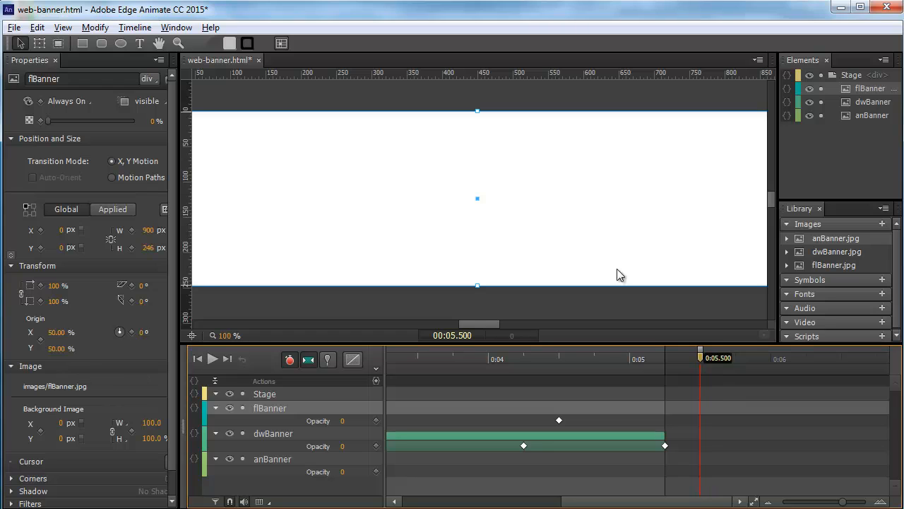
left_click_drag(78, 119, 148, 125)
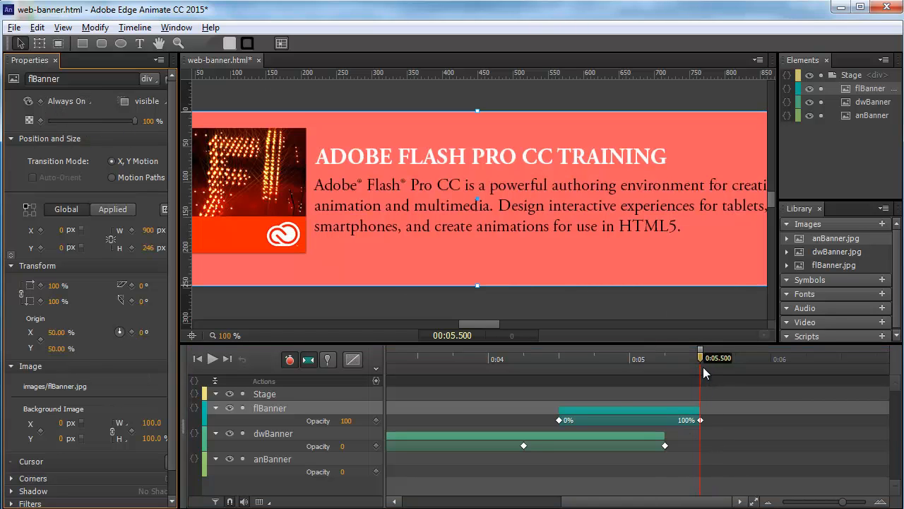
Hold flBanner with a 99% opacity keyframe at 0:06.500 and fade it out to 0% at 0:07.500
left_click_drag(700, 361, 841, 370)
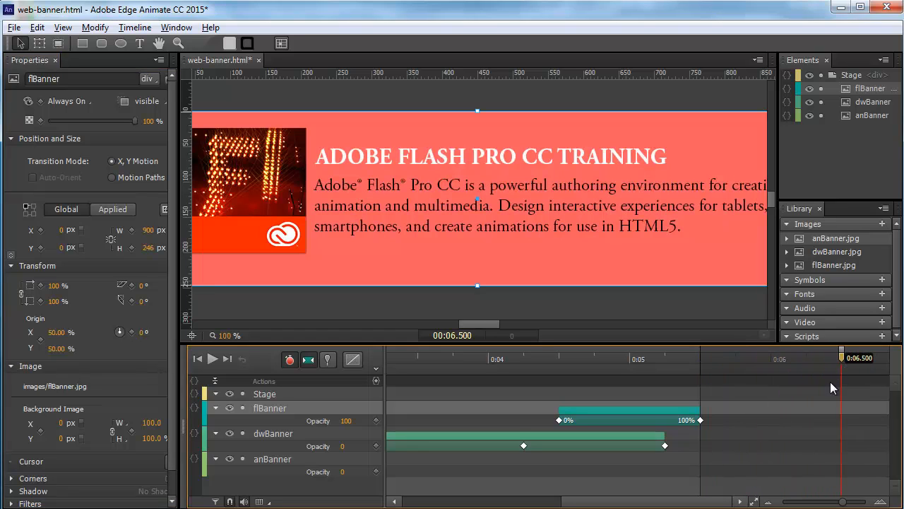
left_click(149, 121)
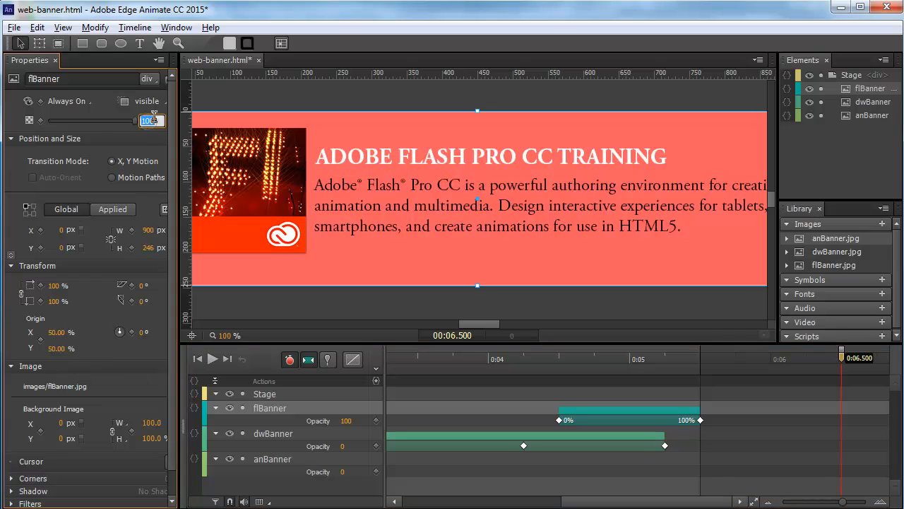
key("Down")
key("Return")
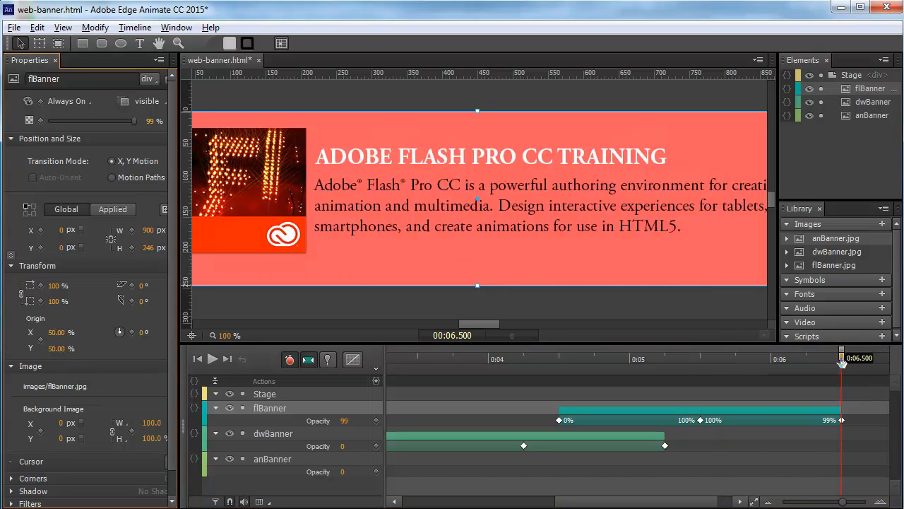
left_click_drag(841, 359, 807, 359)
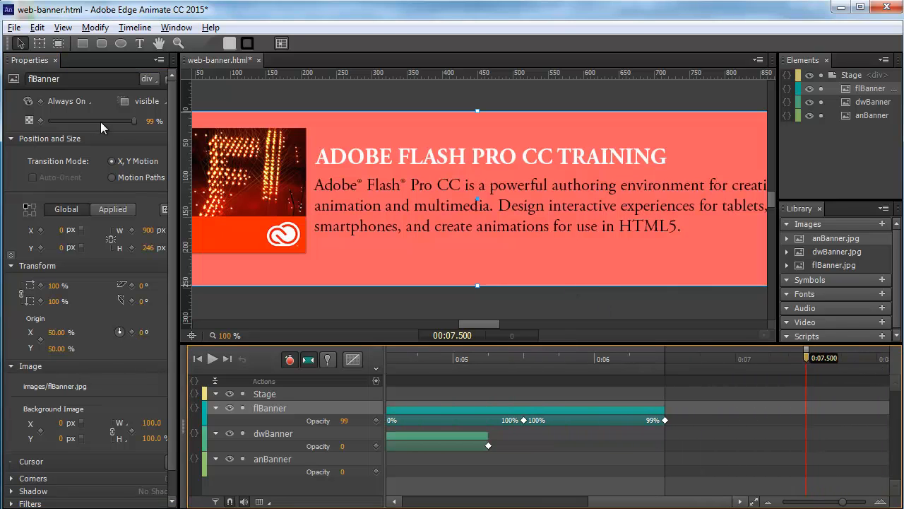
left_click_drag(133, 121, 52, 128)
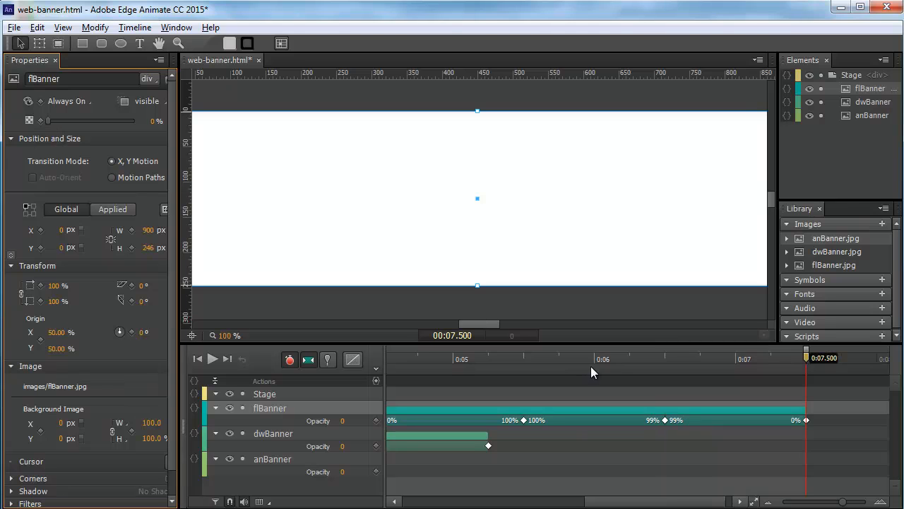
Play back the three-banner animation and save the web-banner document
left_click(212, 359)
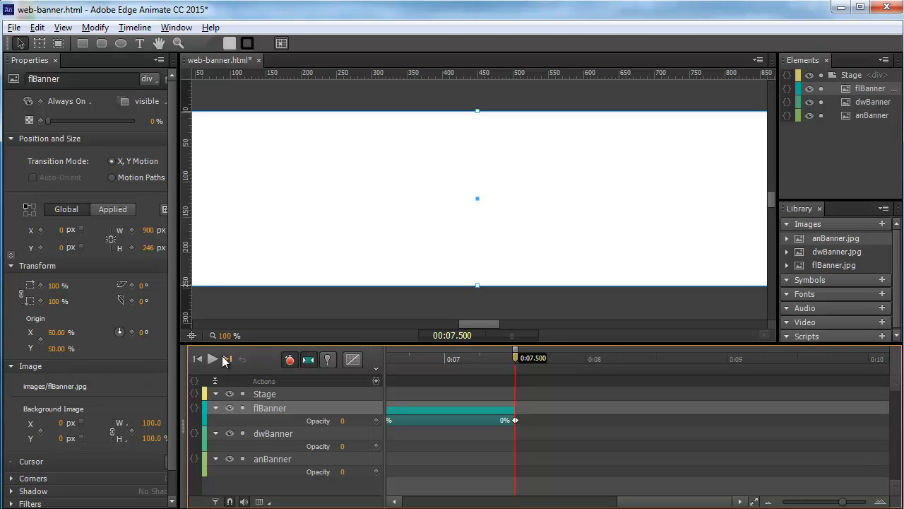
left_click(14, 27)
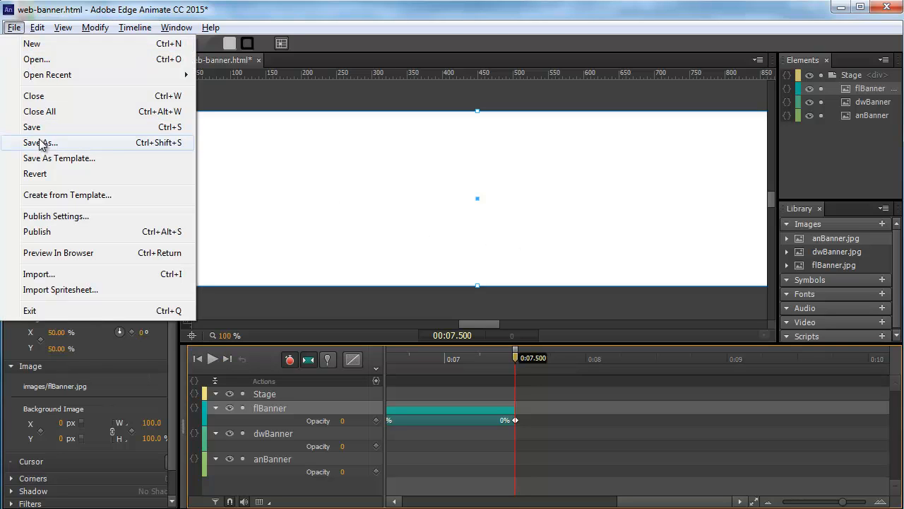
left_click(30, 128)
Publish the banner for the Web target to the .\publish\web directory through the publish settings
left_click(14, 28)
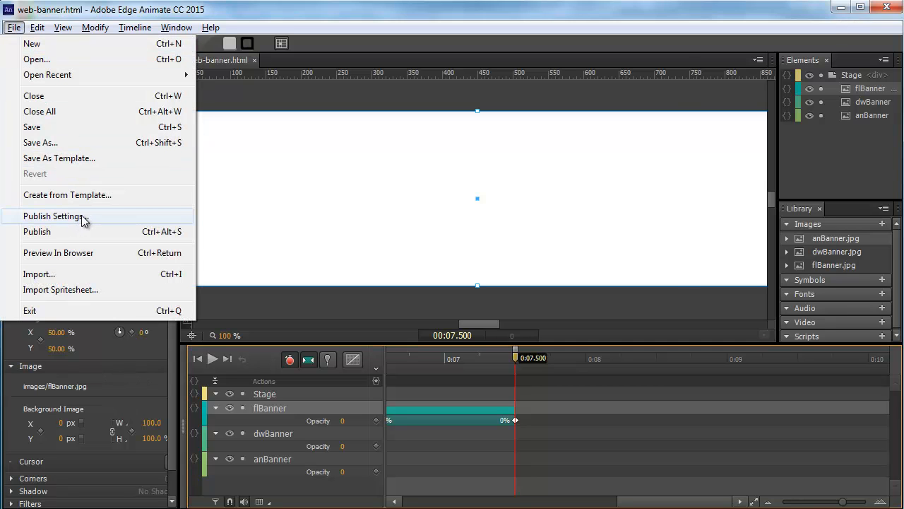
left_click(53, 216)
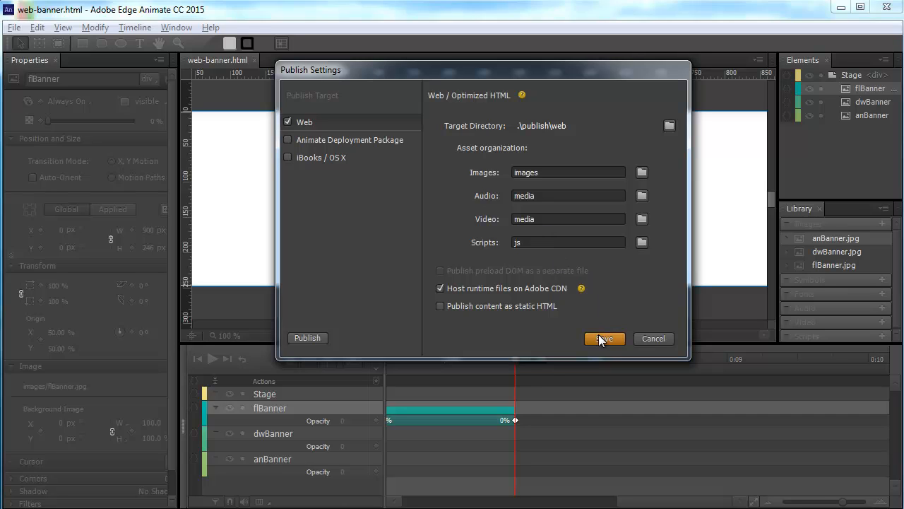
left_click(307, 338)
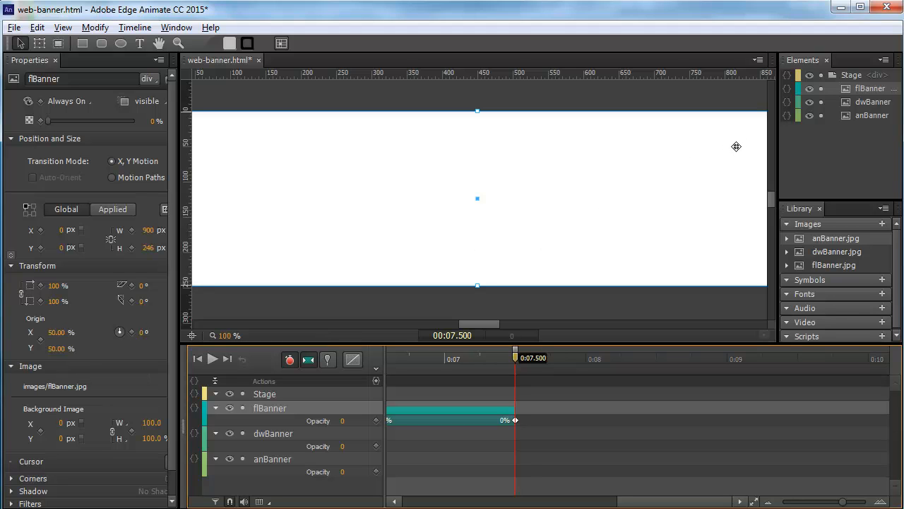
Switch to Windows Explorer and open the published output folder web-banner\publish\web on the Desktop
key("super")
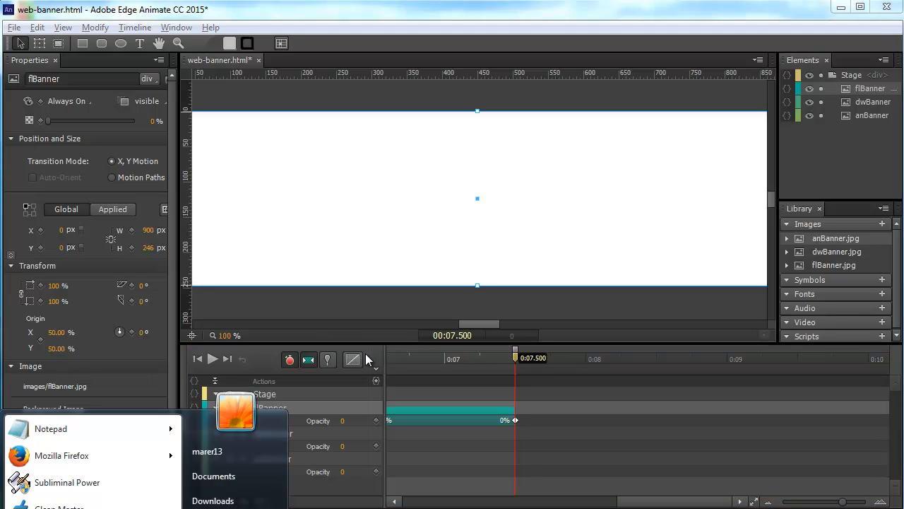
left_click(223, 458)
left_click_drag(604, 162, 438, 87)
left_click(280, 194)
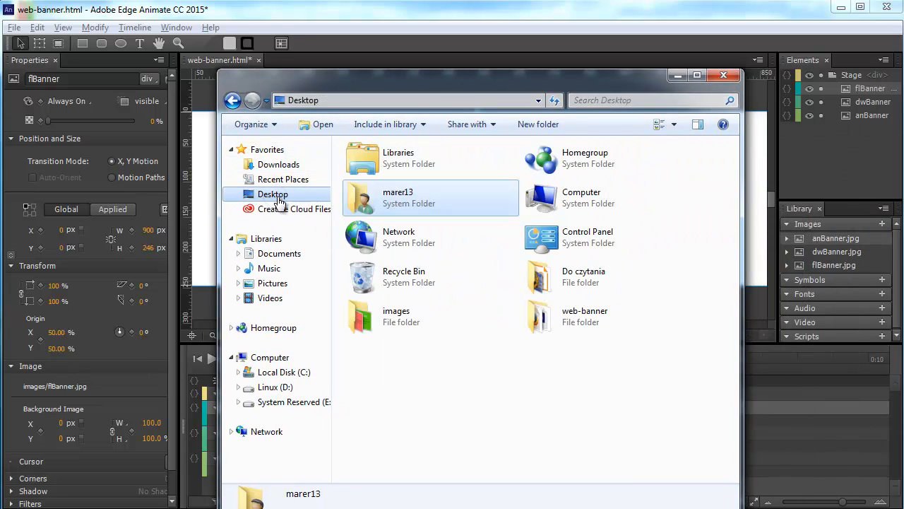
double_click(539, 323)
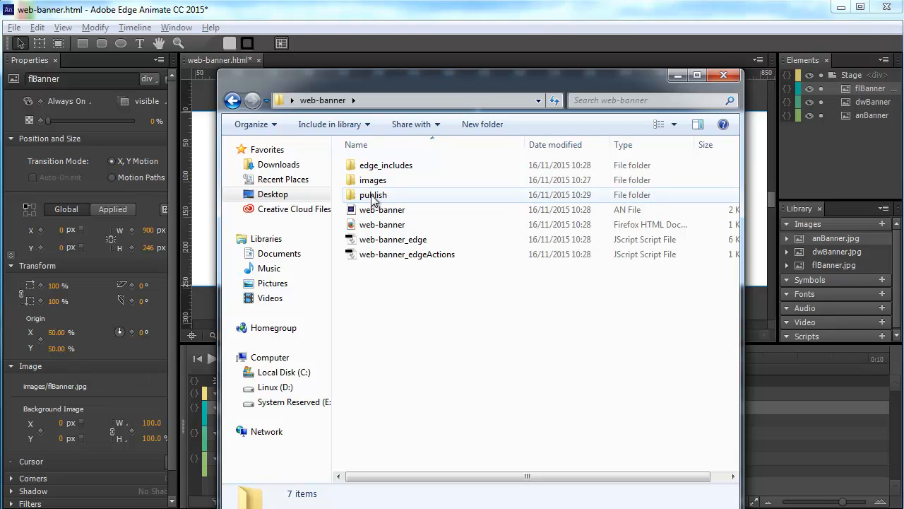
double_click(373, 198)
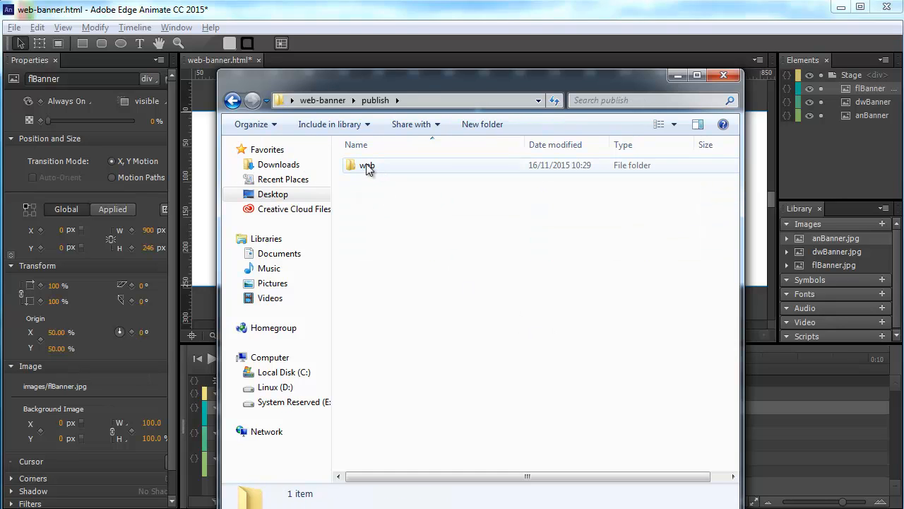
double_click(370, 167)
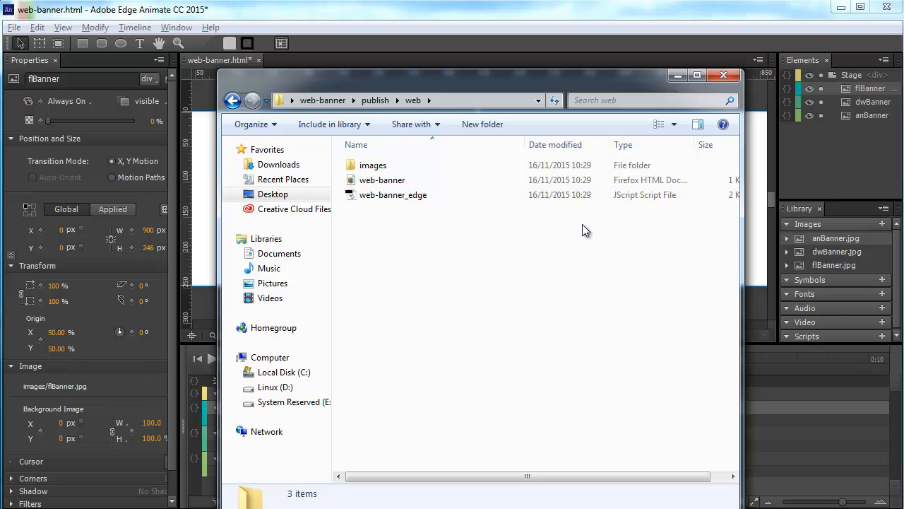
Preview the published web-banner HTML document's animation in Firefox, then close the browser and folder windows to return to Edge Animate
left_click(373, 183)
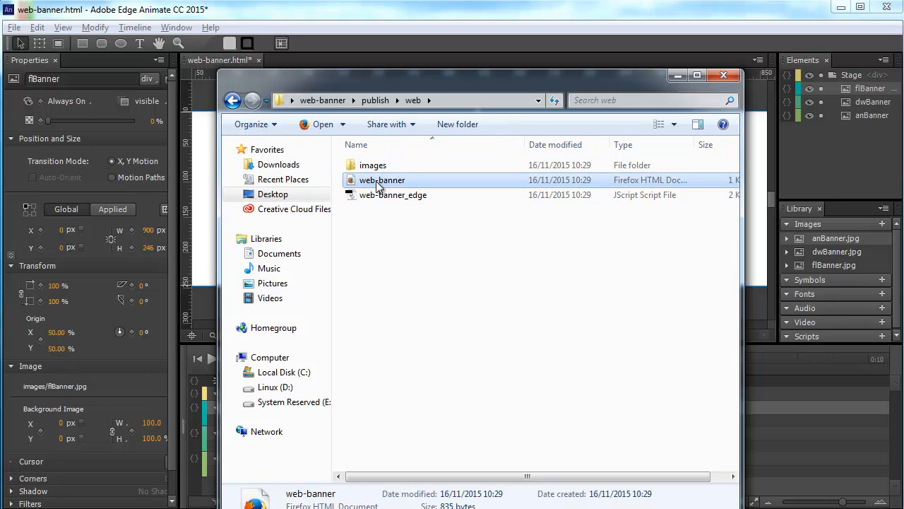
double_click(376, 182)
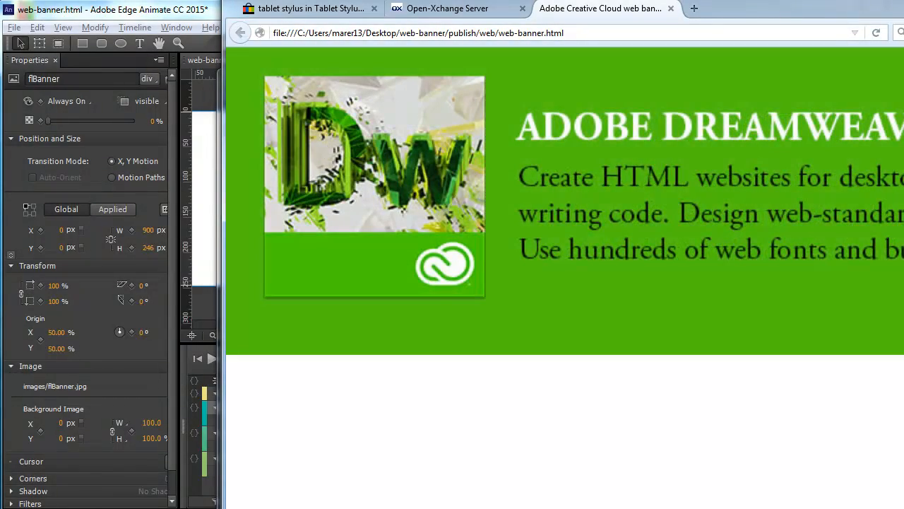
left_click_drag(903, 101, 886, 149)
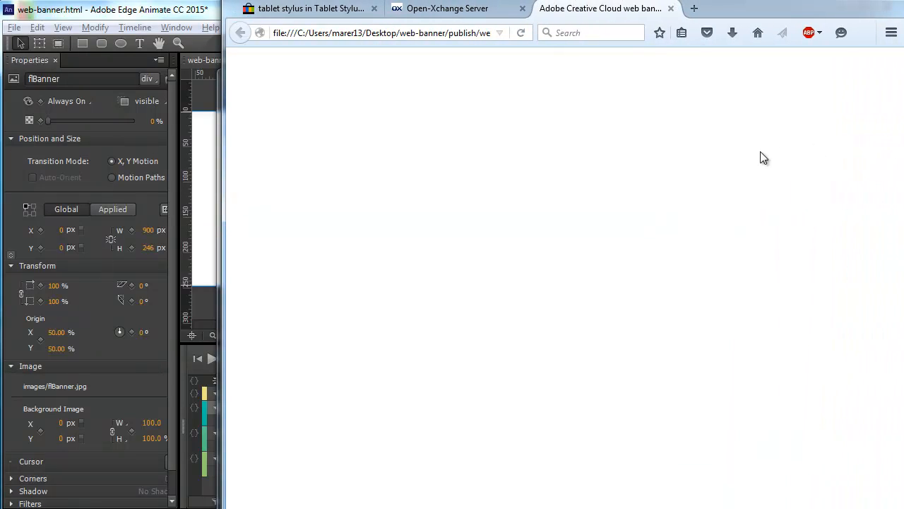
left_click(851, 8)
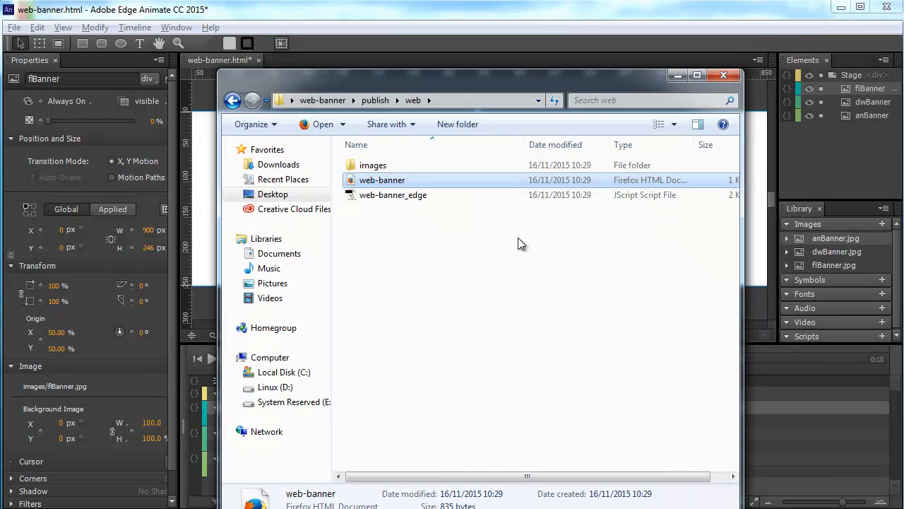
left_click(724, 75)
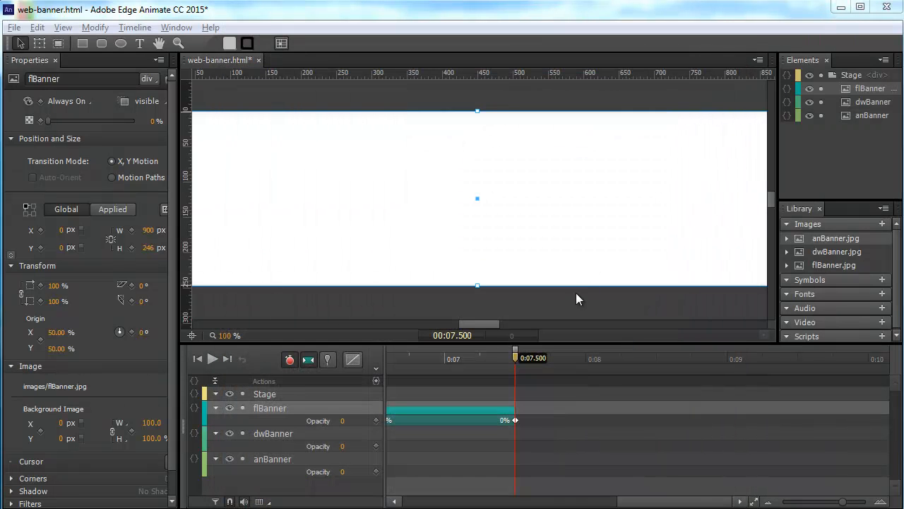